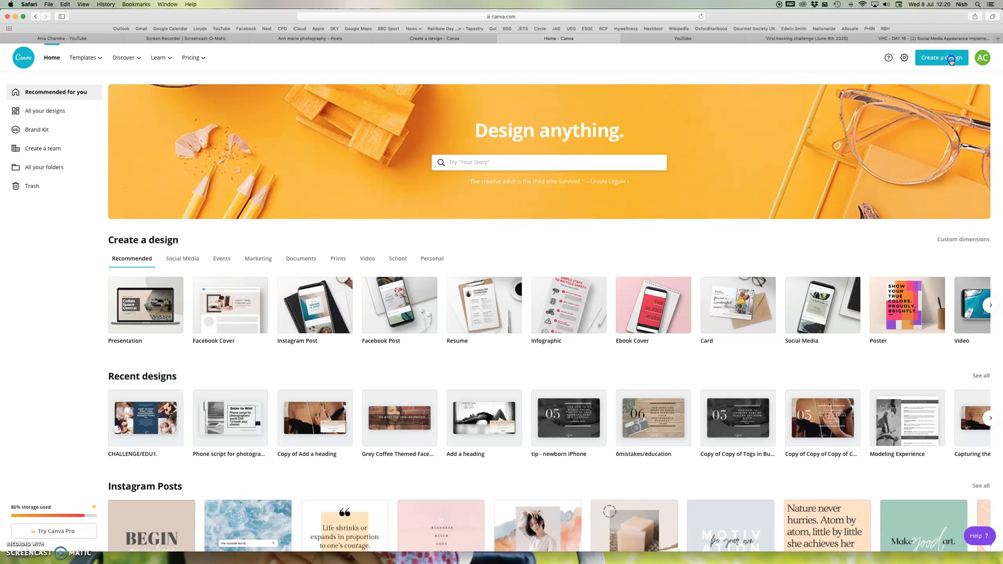
# - Create a blank design with custom dimensions of 600 × 314 px
pyautogui.click(952, 61)
pyautogui.click(859, 97)
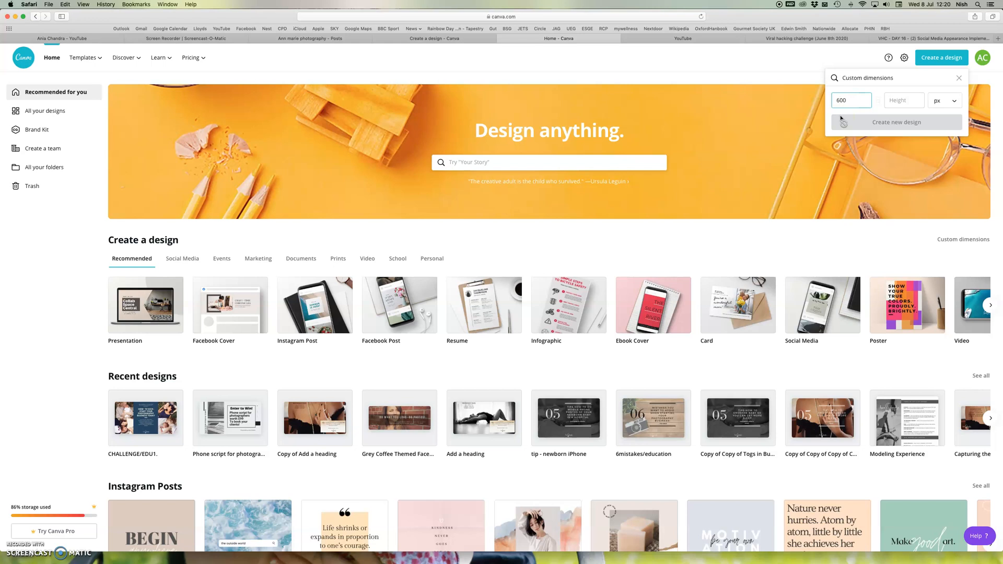
pyautogui.press('Tab')
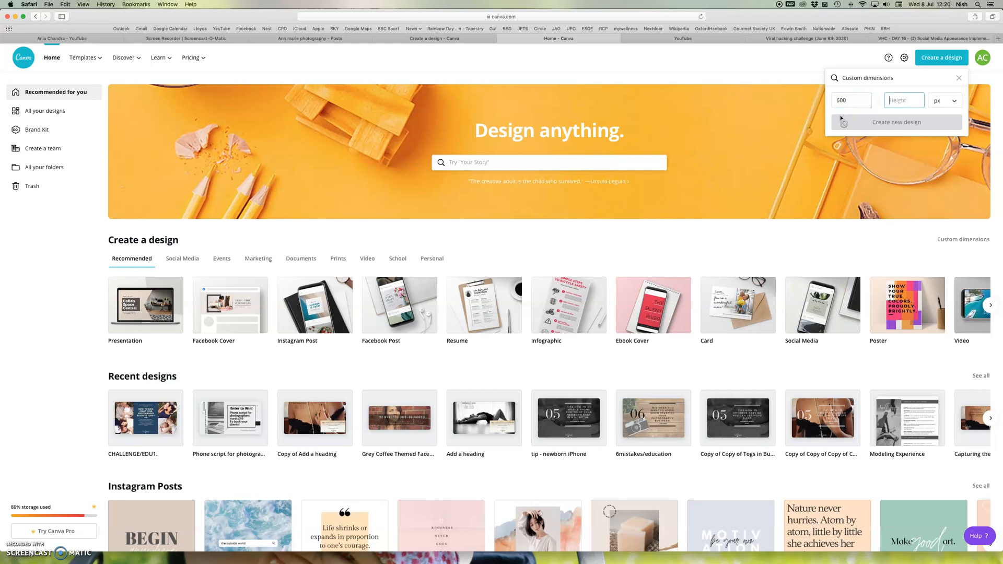
pyautogui.write('314')
pyautogui.click(868, 121)
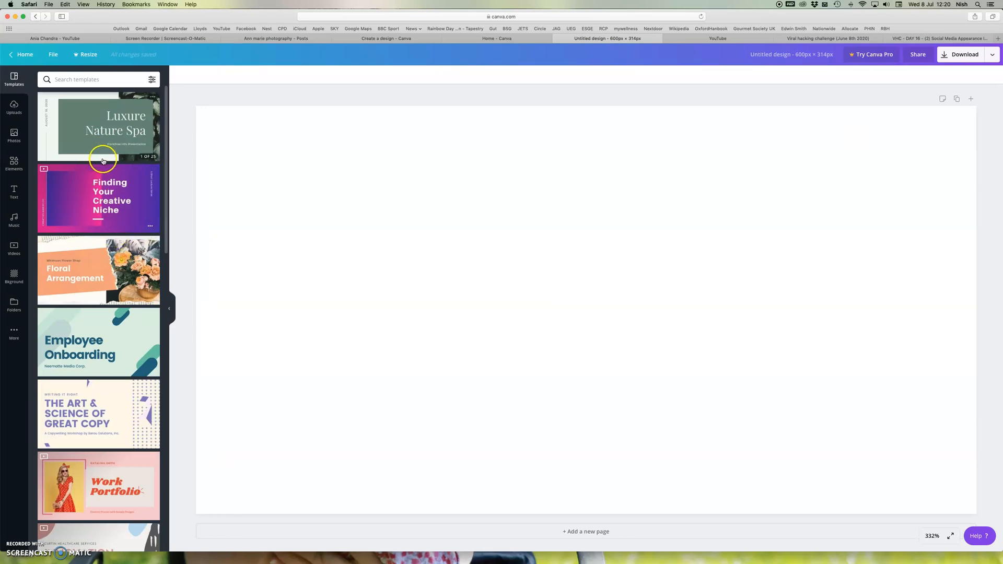
# - Try the Collab Space Central cover page from the Brown Pitch Deck Presentation template on the blank page, and undo it
pyautogui.scroll(-10, 72, 330)
pyautogui.scroll(-10, 72, 330)
pyautogui.scroll(-8, 72, 330)
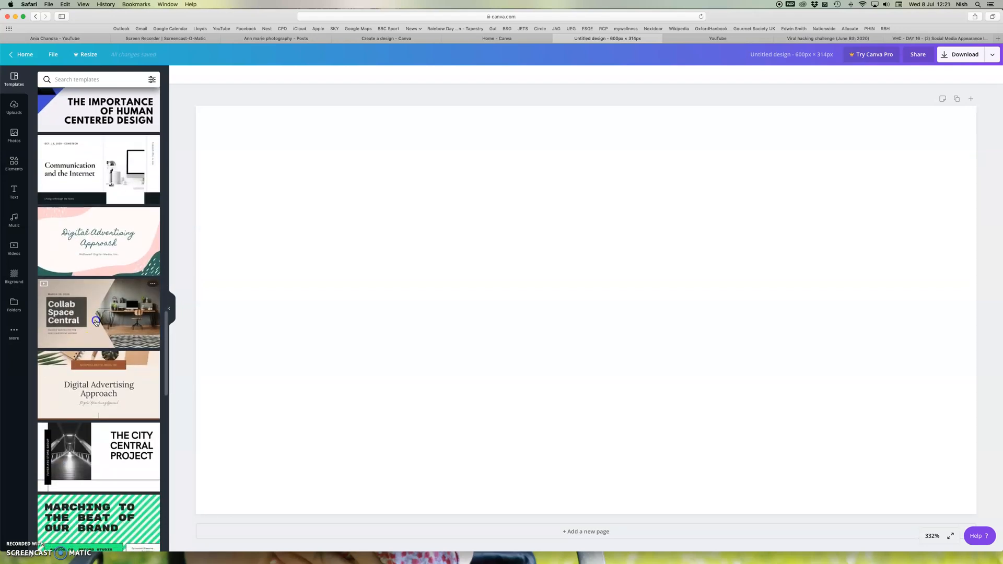
pyautogui.click(96, 322)
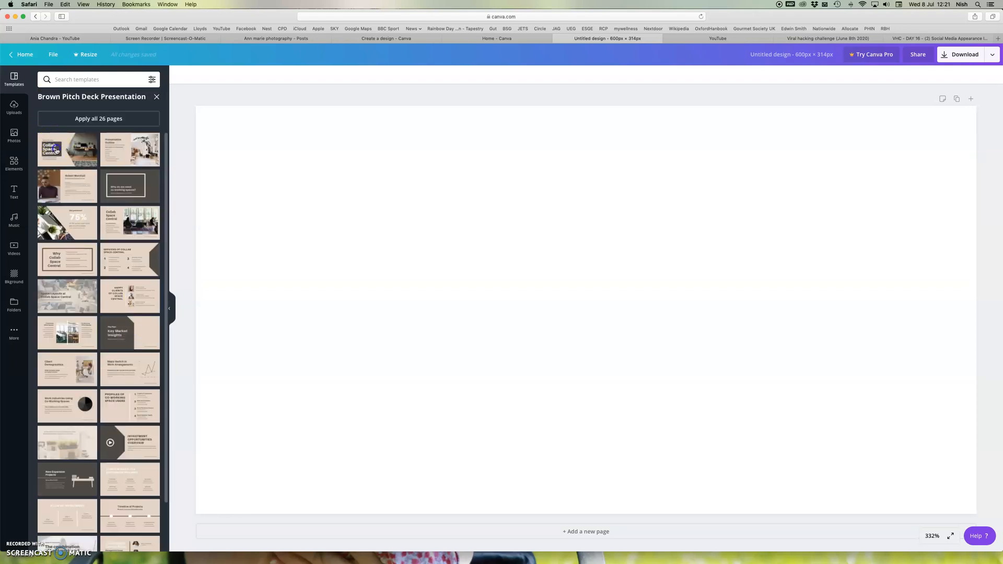
pyautogui.click(56, 151)
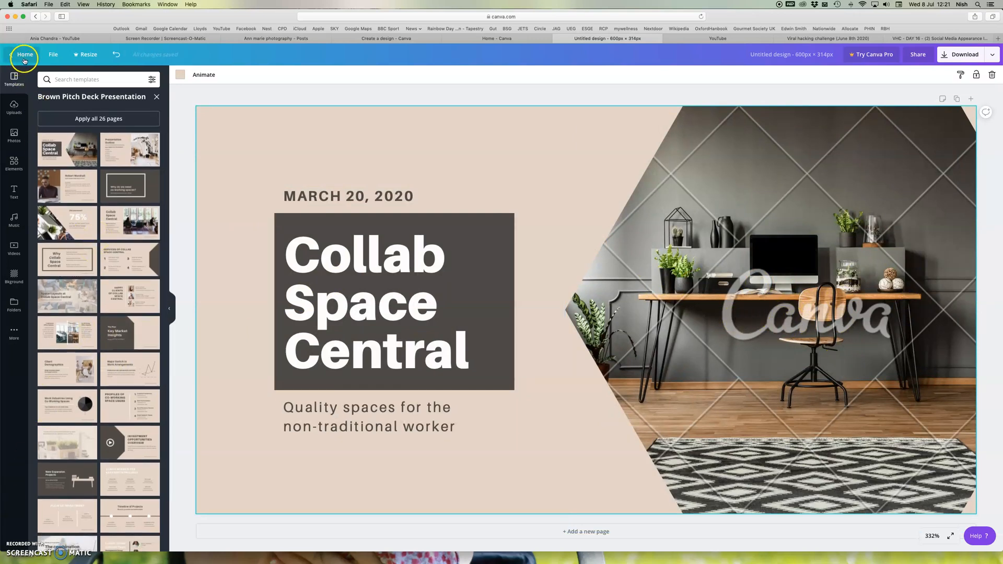
pyautogui.click(116, 56)
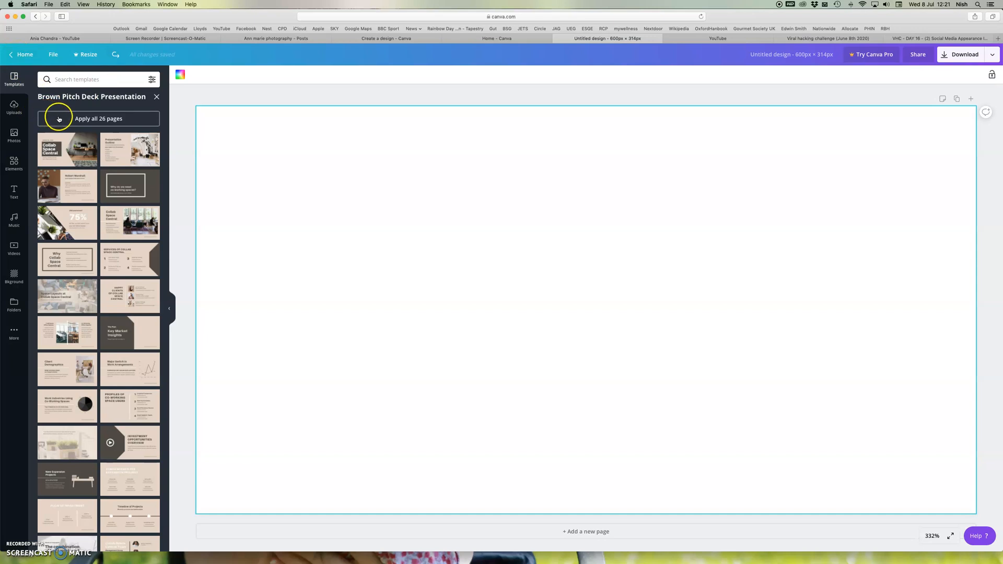
# - Return to the home page and create another blank custom design of 600 × 314 px
pyautogui.click(23, 55)
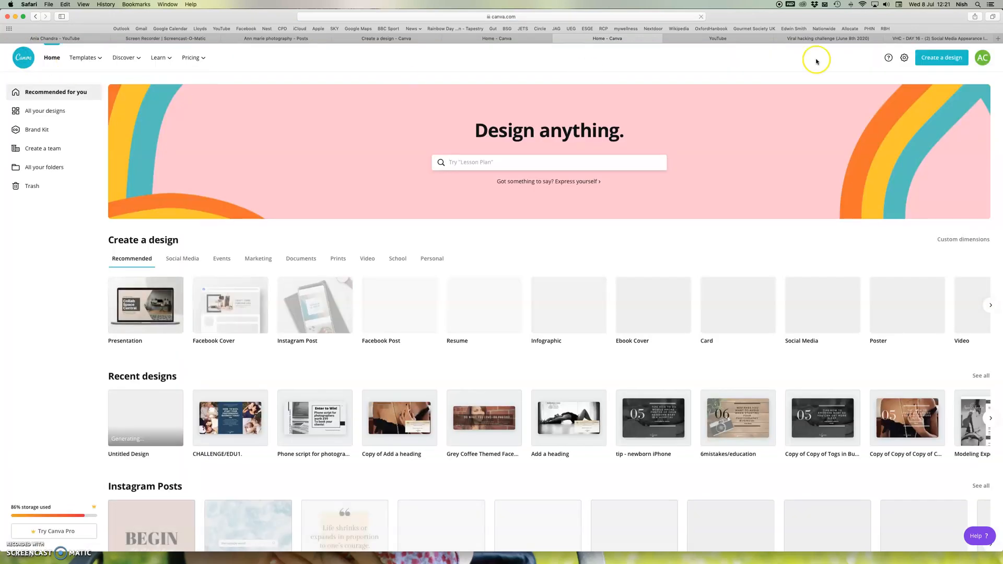
pyautogui.click(944, 59)
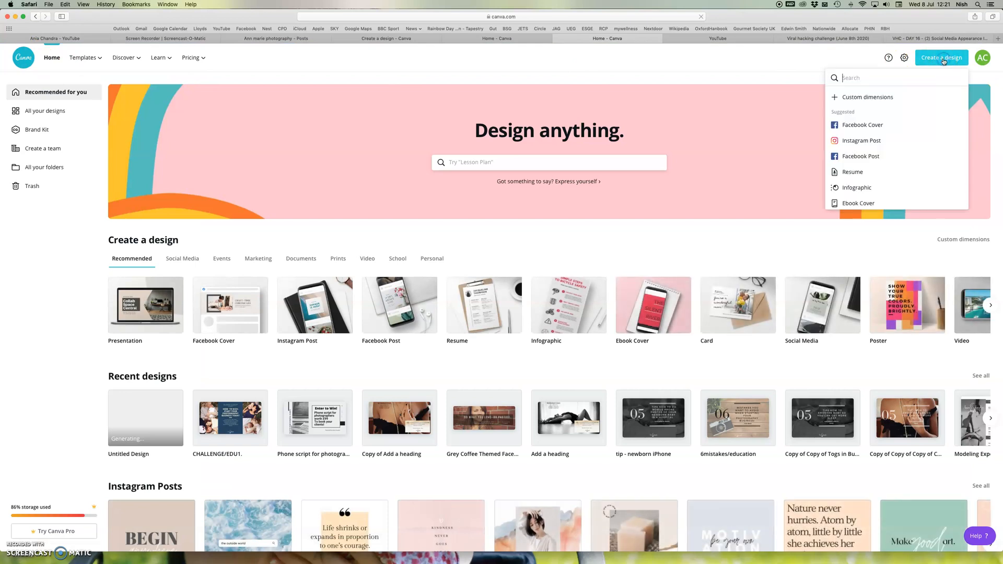
pyautogui.click(853, 99)
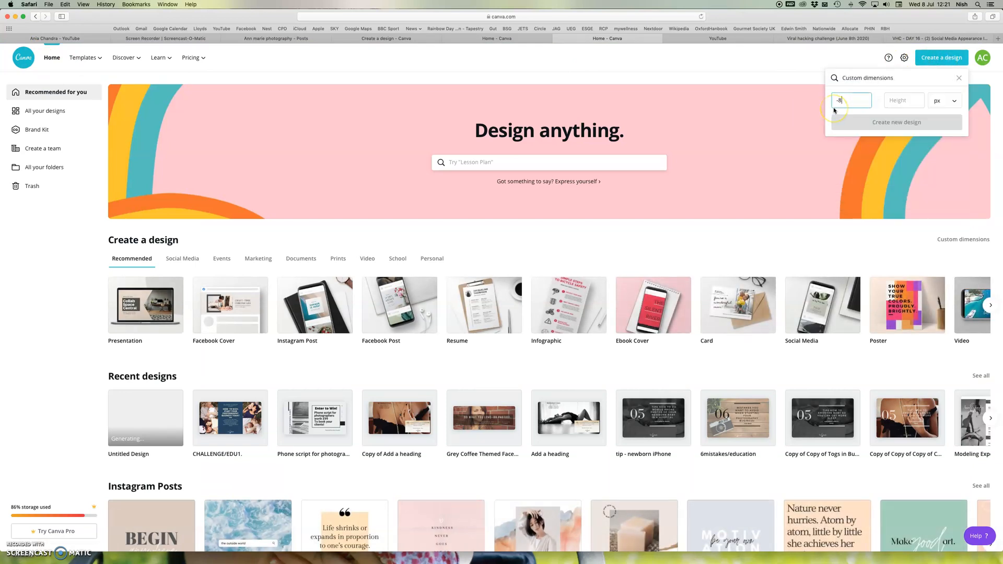
pyautogui.press('Tab')
pyautogui.write('314')
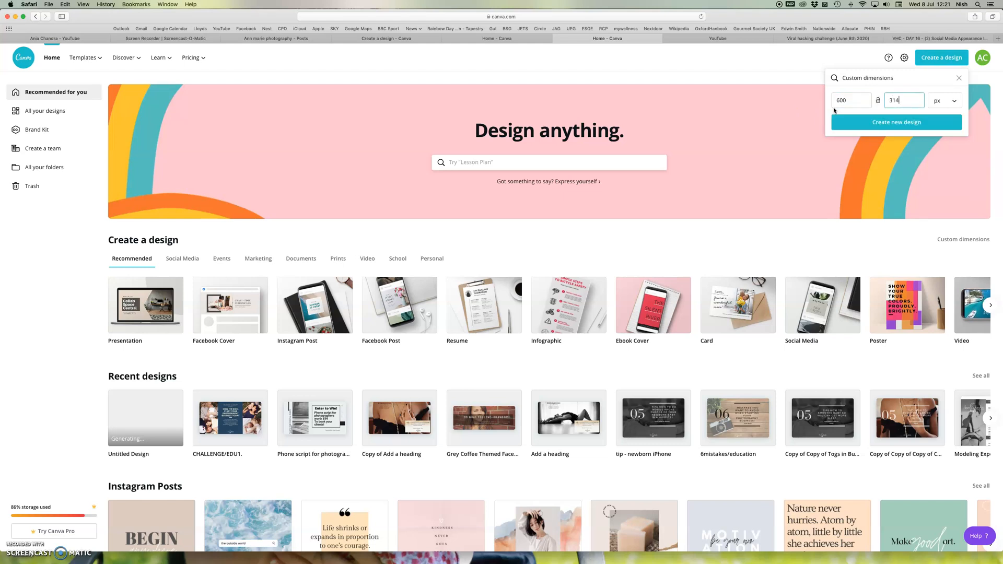
pyautogui.click(872, 125)
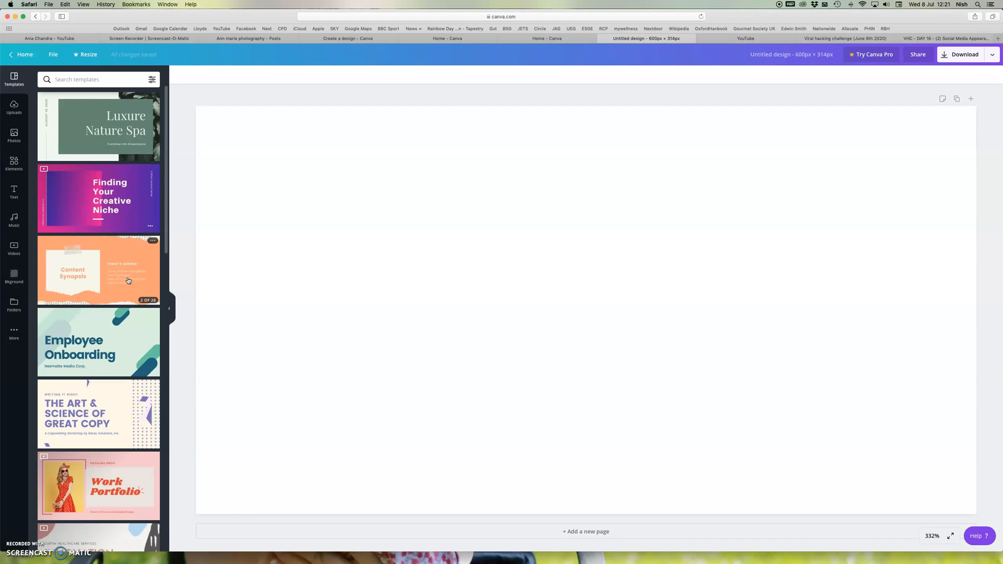
# - Apply the Luxure Nature Spa cover page from the Green Elegant Nature Spa Franchise Info Presentation template to the blank page
pyautogui.click(128, 281)
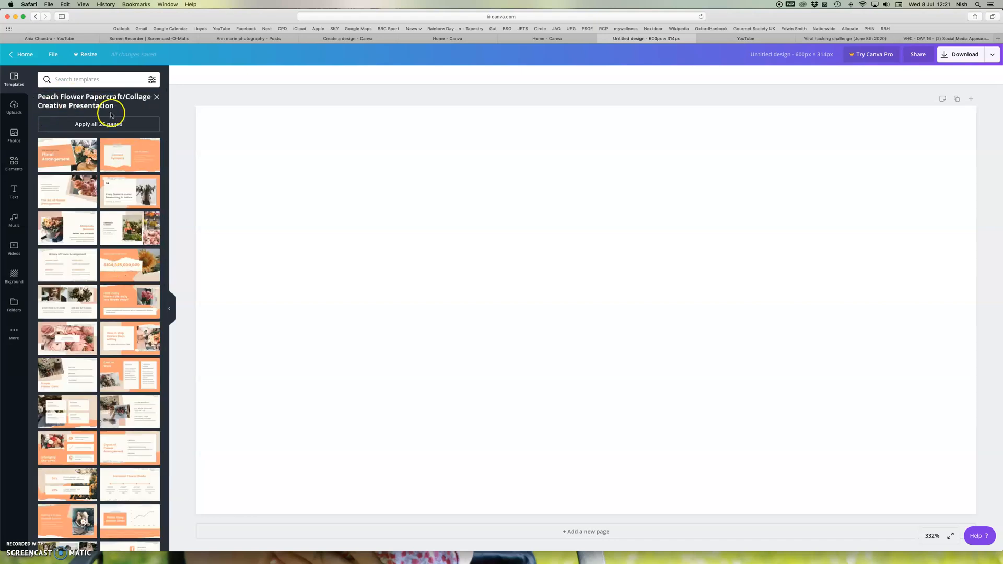
pyautogui.click(156, 98)
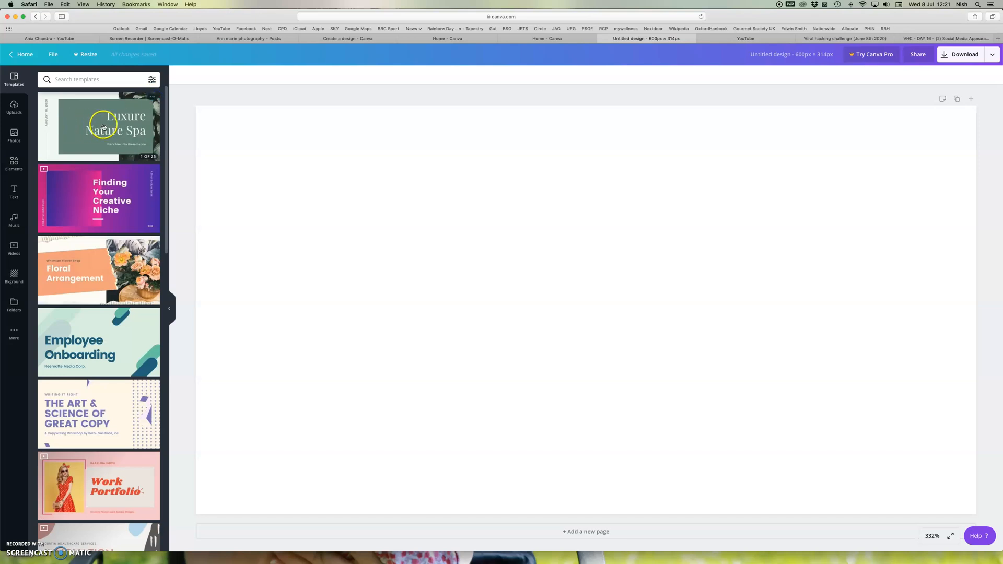
pyautogui.click(95, 123)
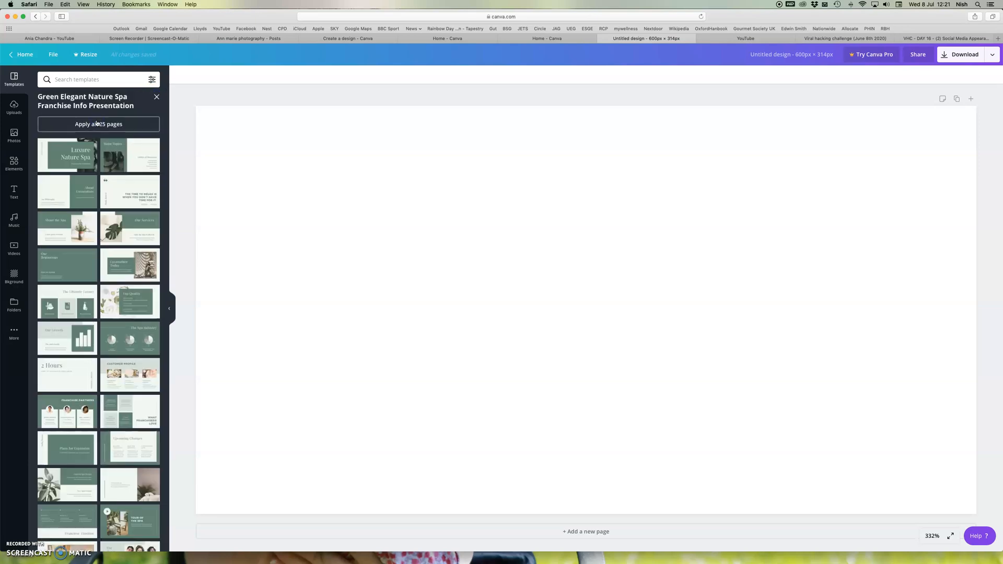
pyautogui.click(82, 147)
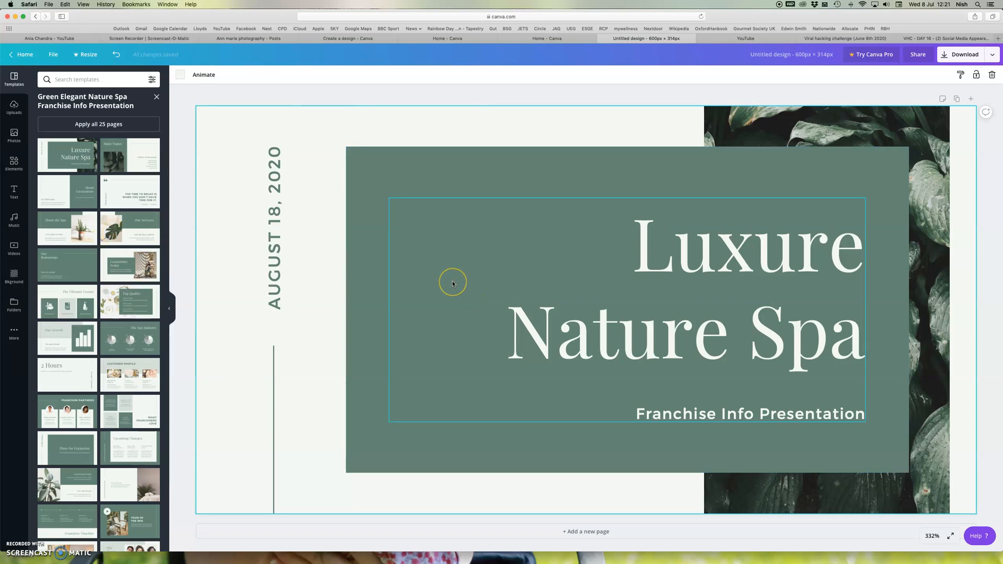
# - Try the spa template's palm-and-towel layout and its "Be a part of our spa family" photo layout, and close the template
pyautogui.click(132, 486)
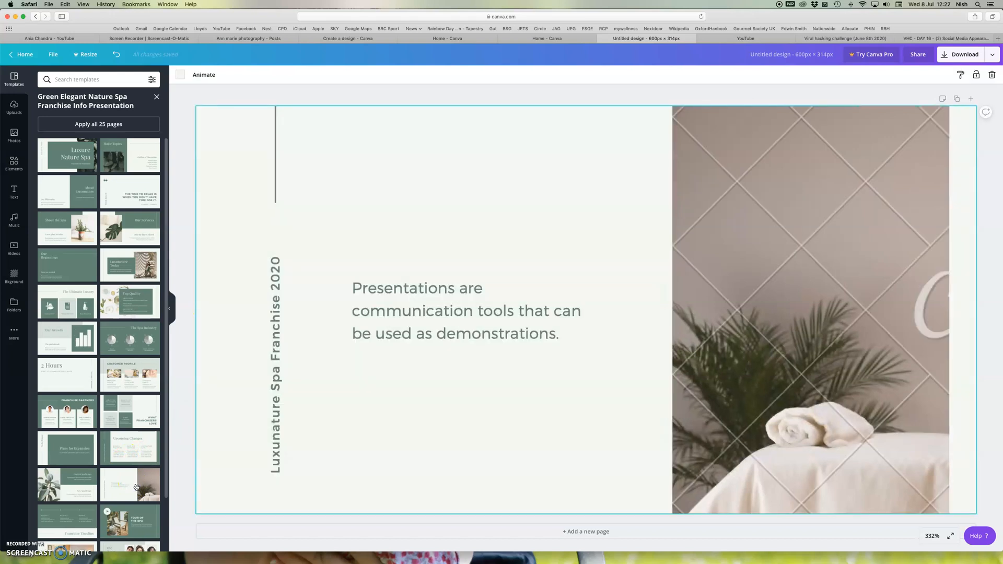
pyautogui.scroll(-3, 100, 428)
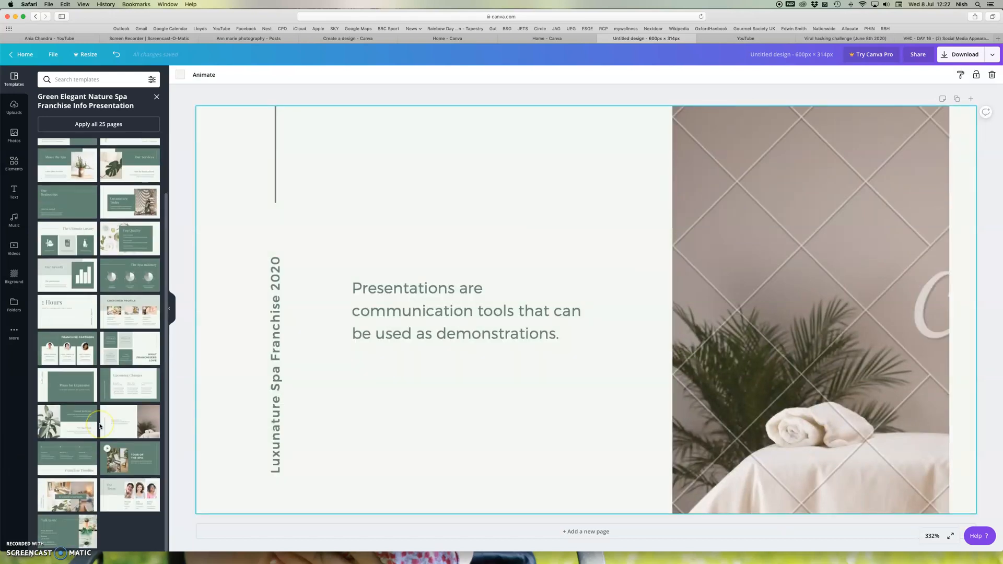
pyautogui.click(81, 500)
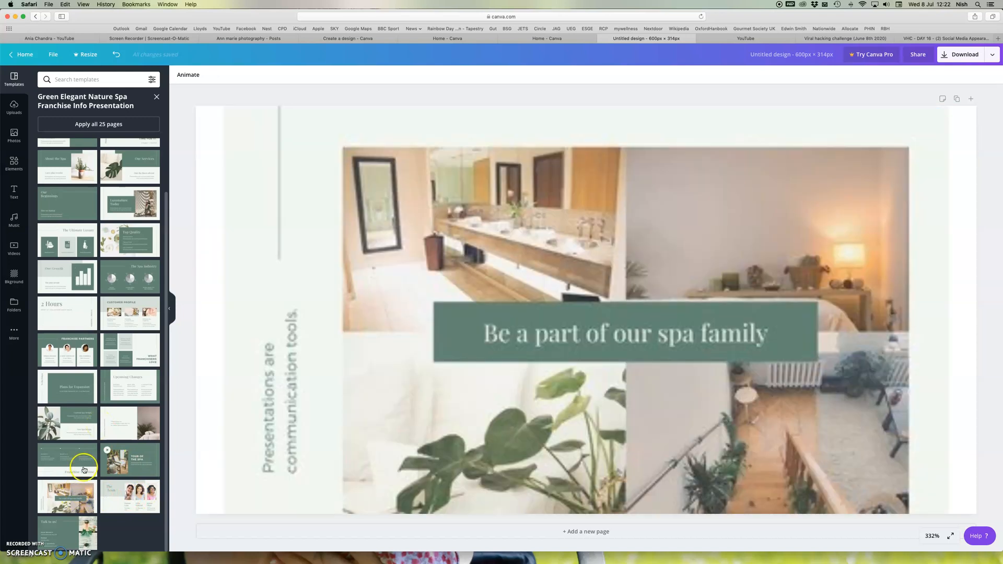
pyautogui.click(530, 193)
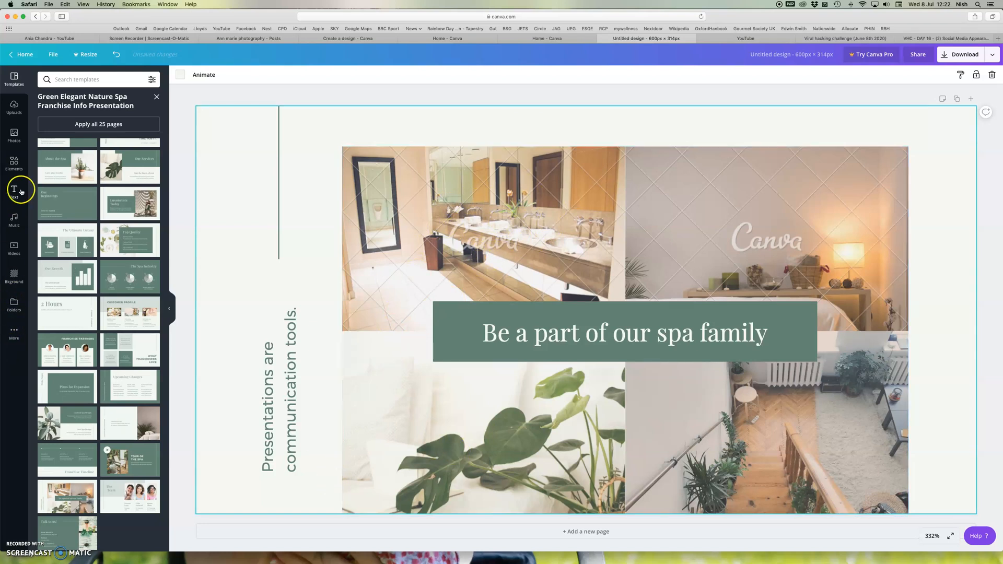
pyautogui.scroll(1, 73, 219)
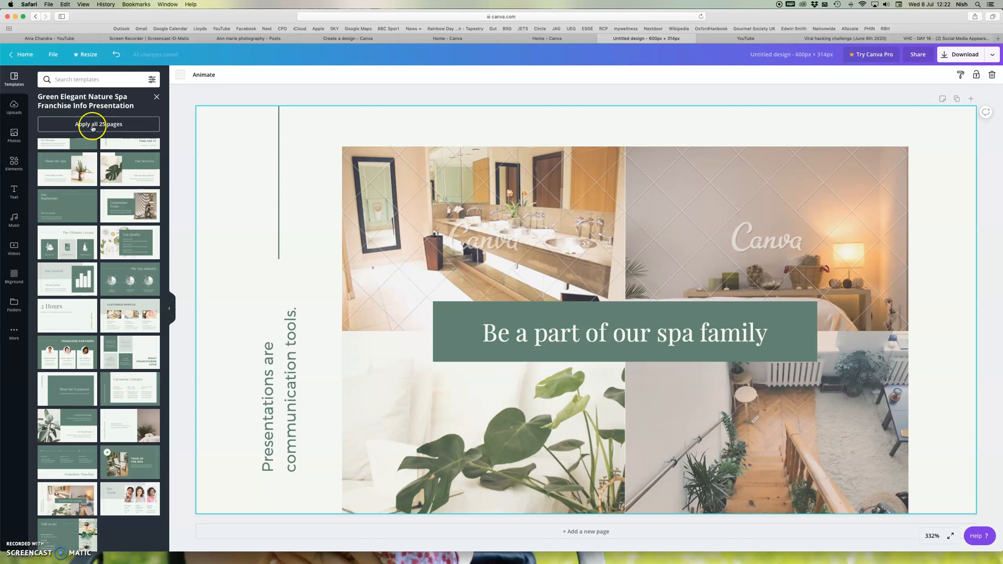
pyautogui.click(156, 97)
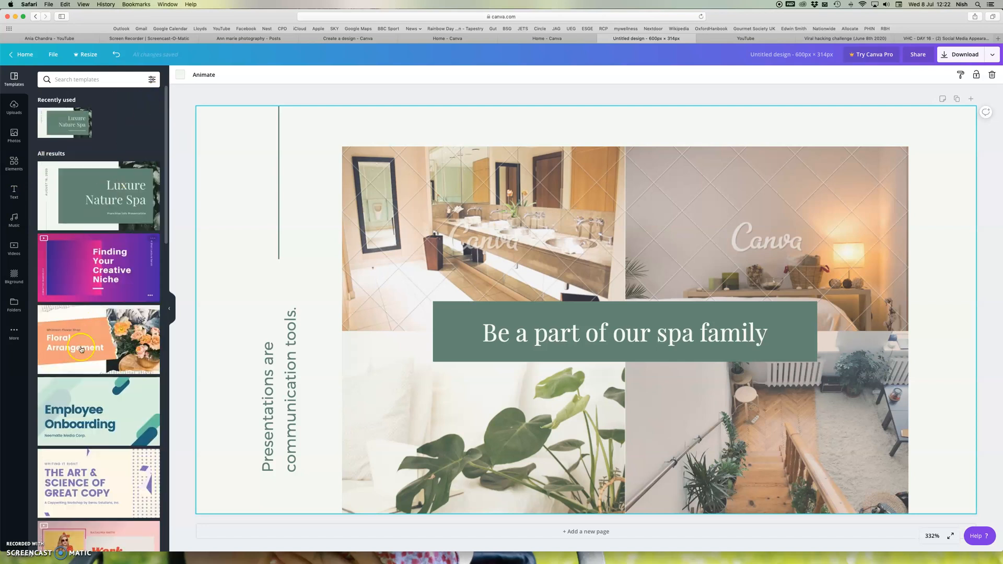
# - Browse further through the templates and apply the Longshore Dive Center template to the page
pyautogui.scroll(-3, 82, 344)
pyautogui.scroll(-10, 83, 355)
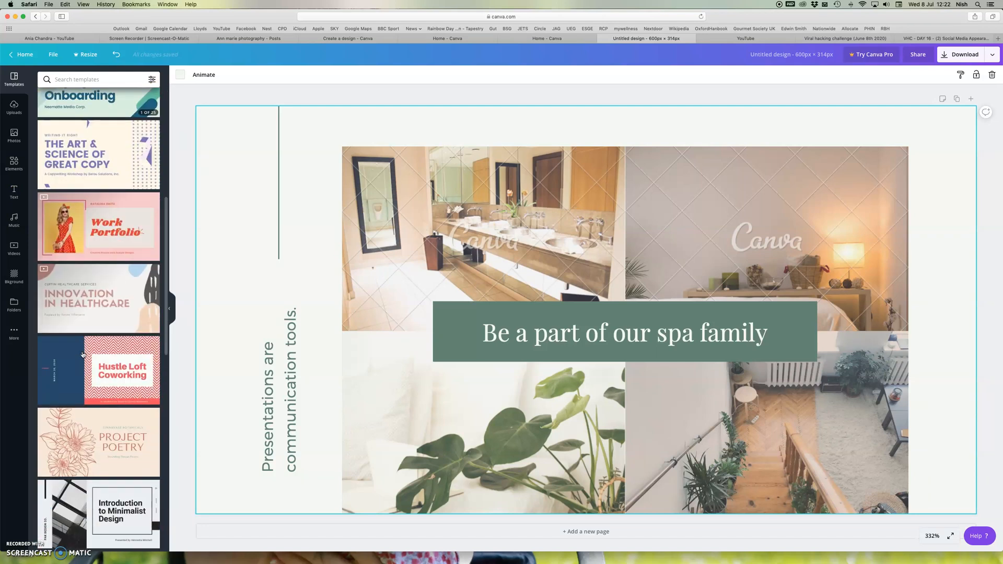
pyautogui.scroll(-6, 83, 355)
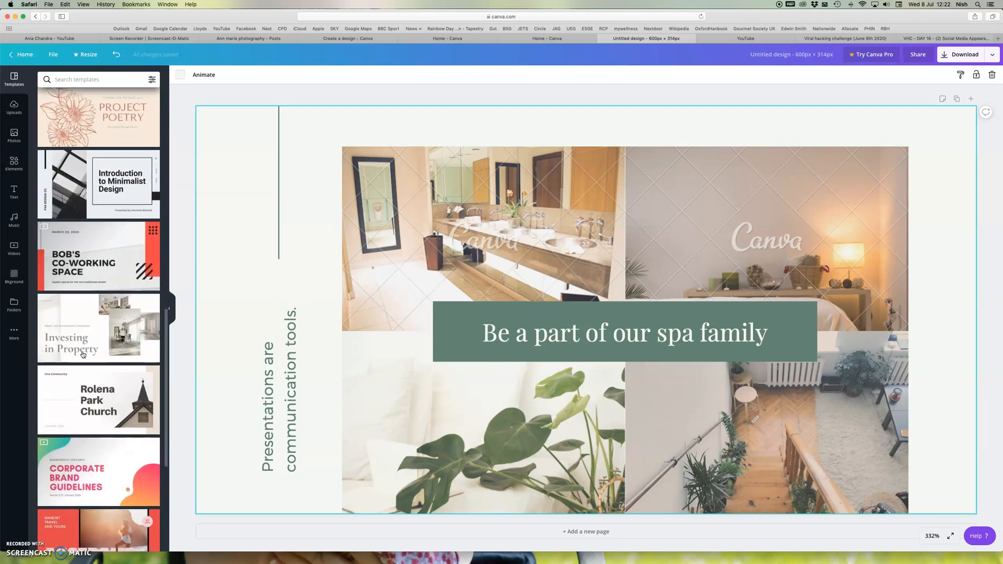
pyautogui.scroll(-10, 82, 355)
pyautogui.scroll(-8, 82, 354)
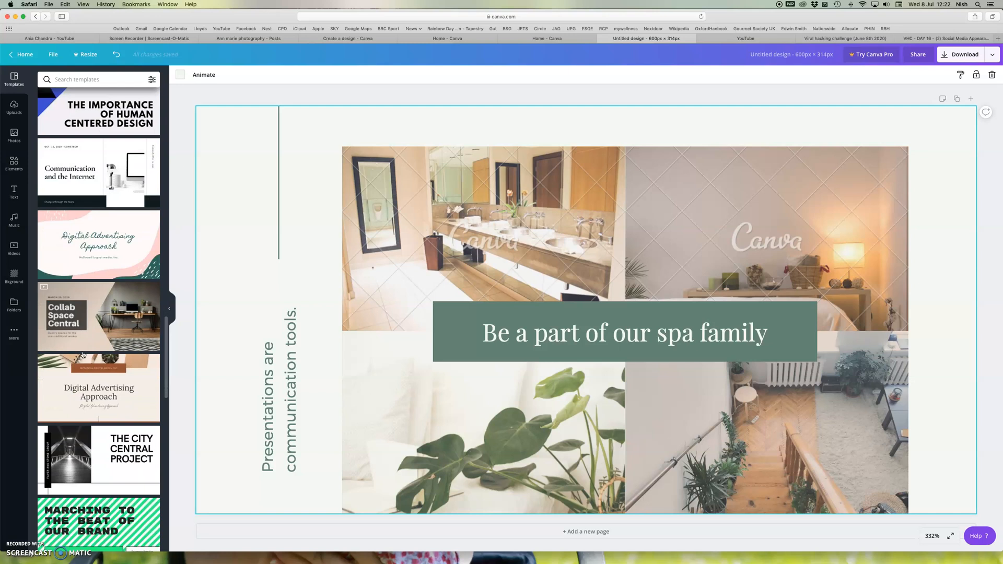
pyautogui.scroll(-15, 82, 355)
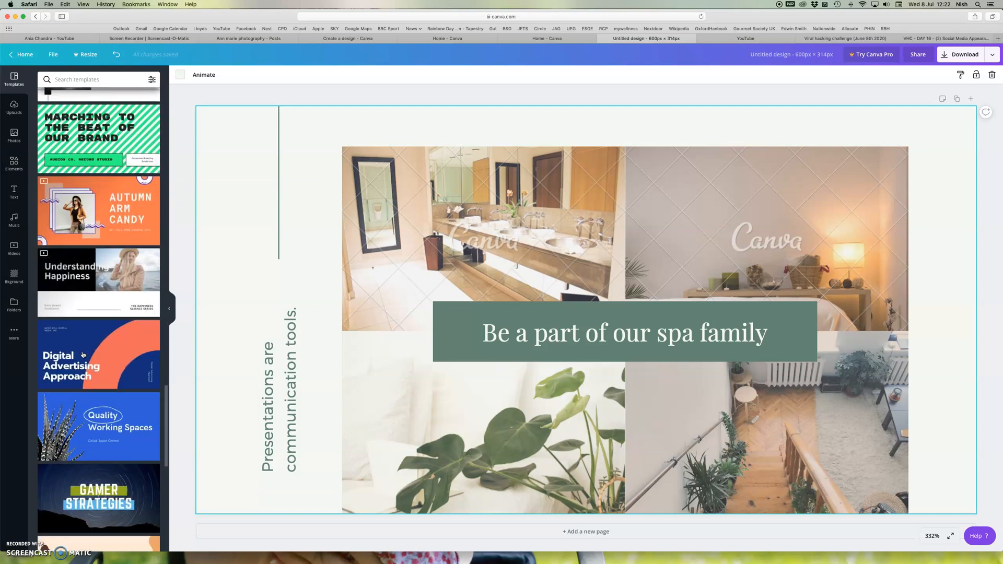
pyautogui.scroll(-8, 83, 355)
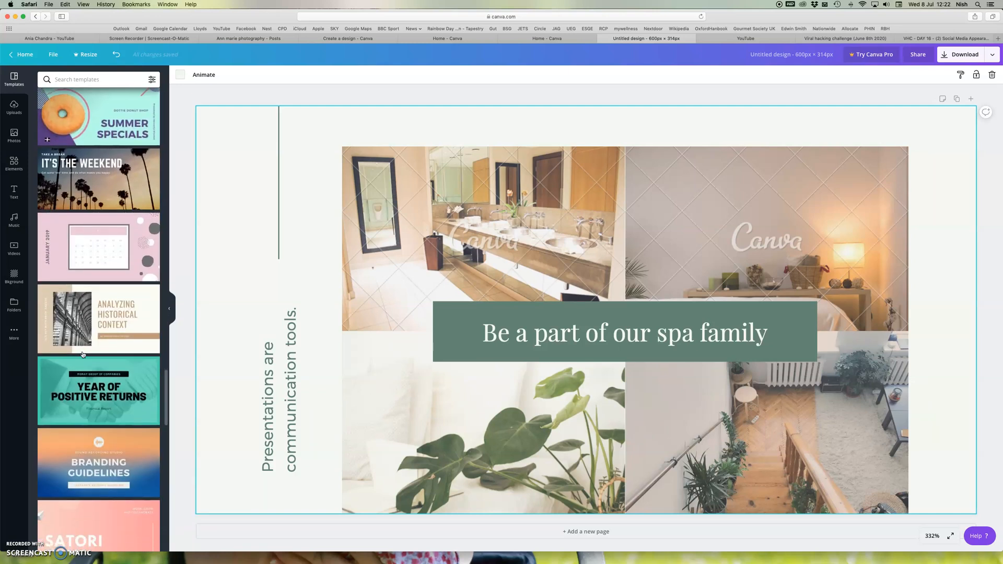
pyautogui.scroll(-4, 82, 354)
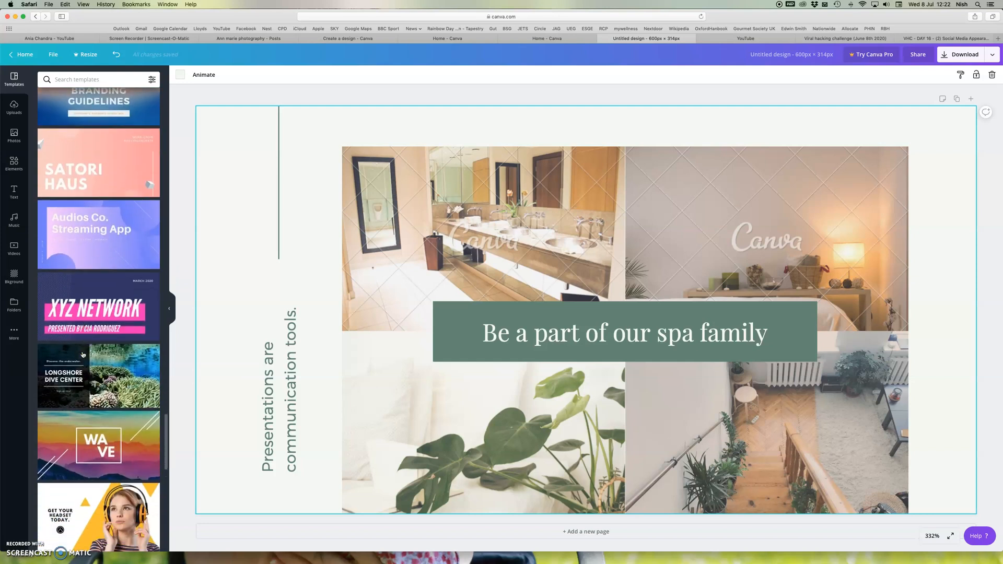
pyautogui.click(131, 356)
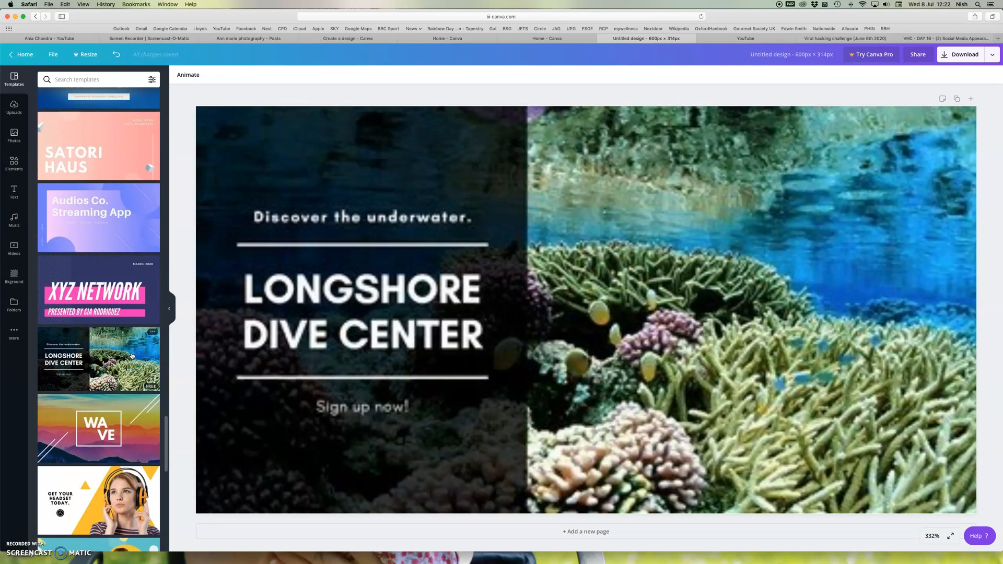
pyautogui.click(131, 340)
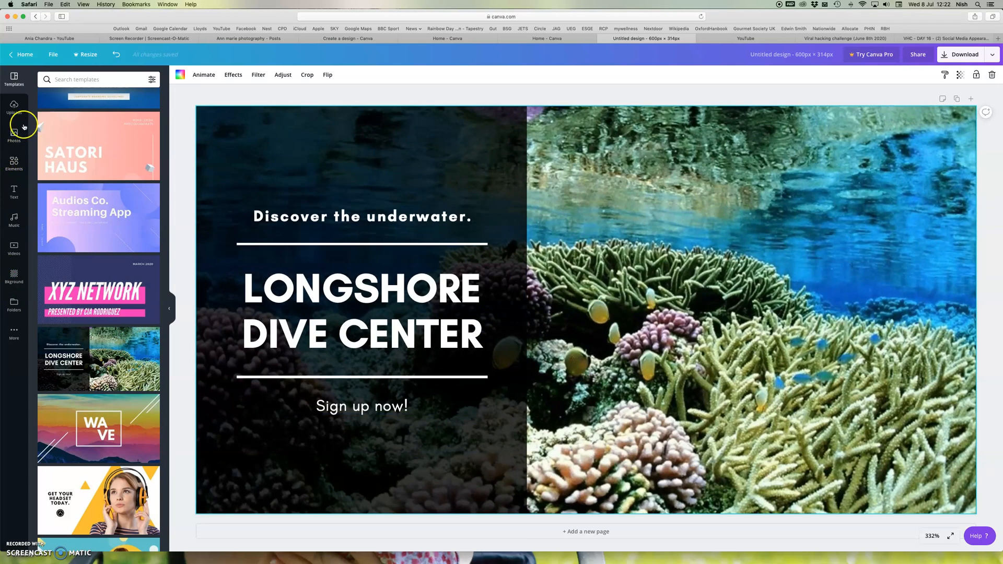
# - Upload the photo whose file name ends in 19-111.jpg from the computer's Colour folder to the image library
pyautogui.click(15, 108)
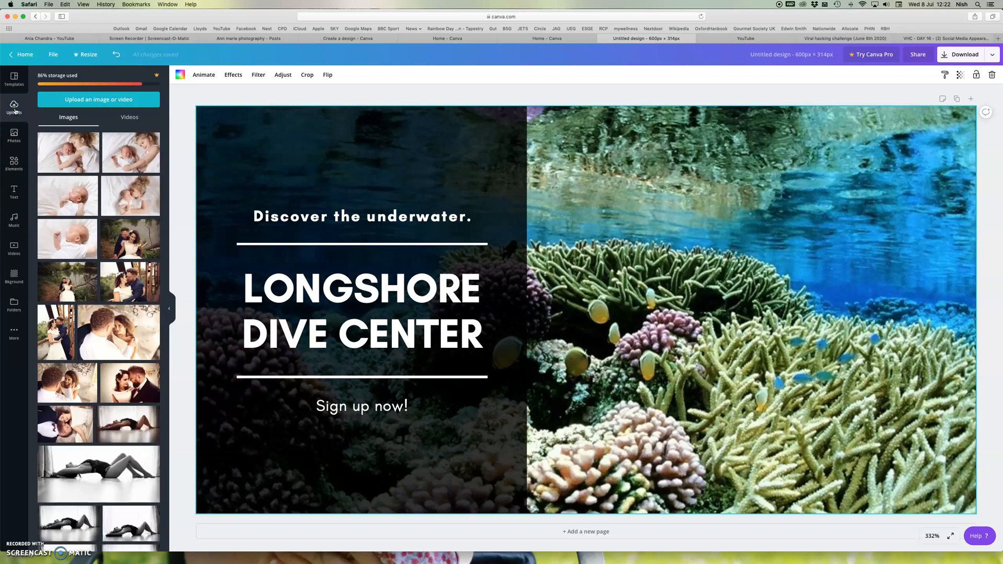
pyautogui.click(99, 100)
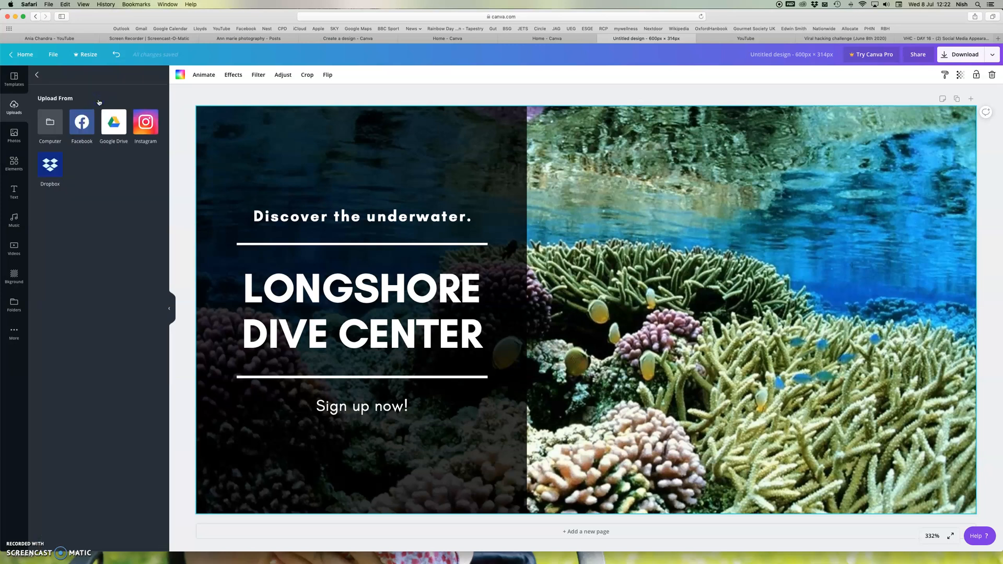
pyautogui.click(38, 127)
pyautogui.click(50, 125)
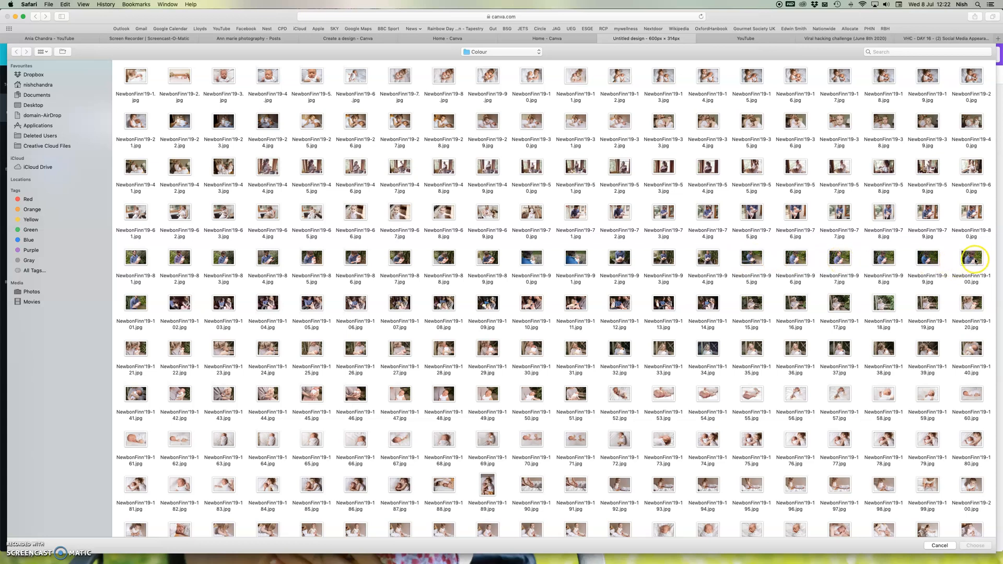
pyautogui.click(577, 305)
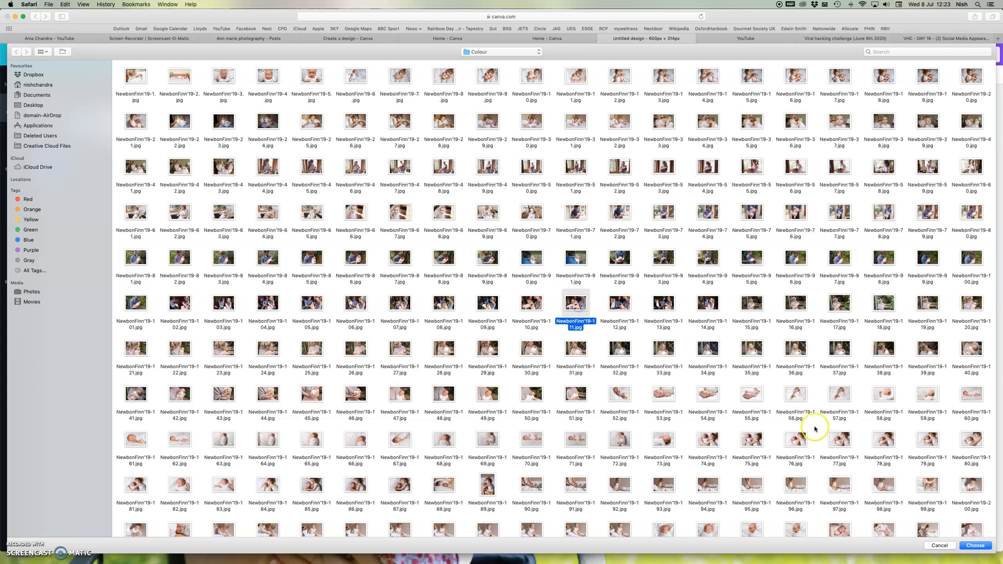
pyautogui.click(976, 546)
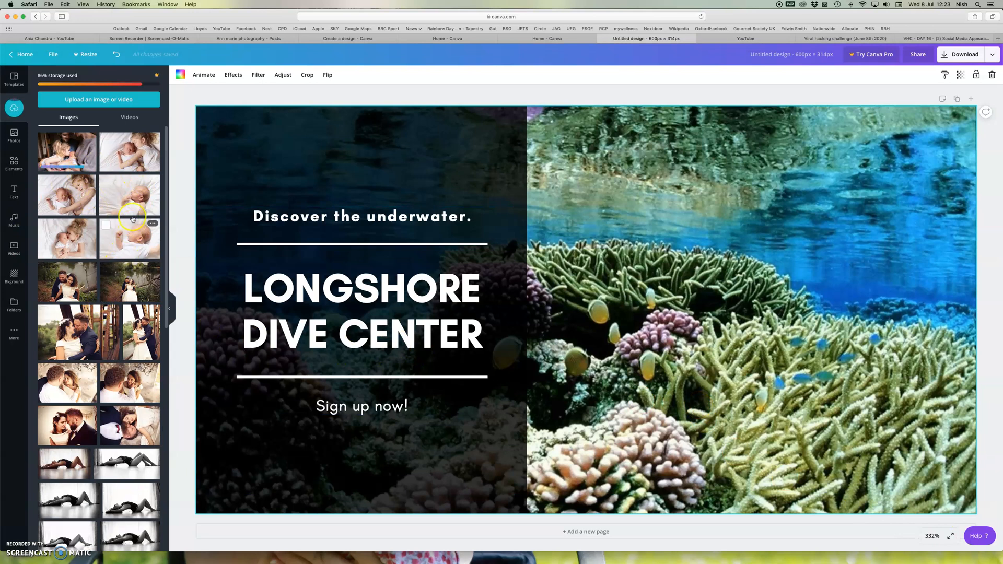
# - Replace the reef background with the uploaded sleeping baby photo and shrink the dark overlay so more of the baby shows
pyautogui.moveTo(137, 204); pyautogui.dragTo(529, 133)
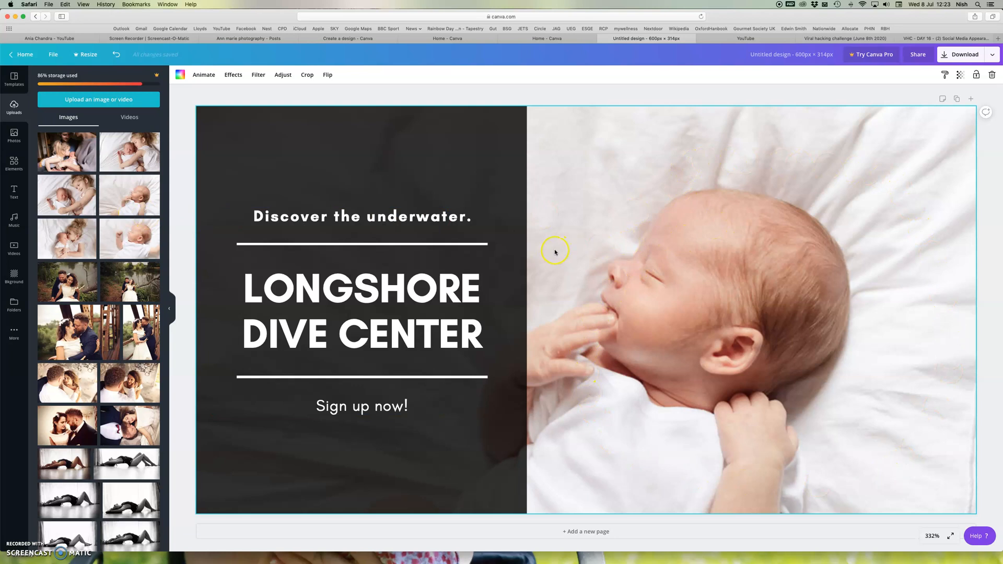
pyautogui.click(497, 442)
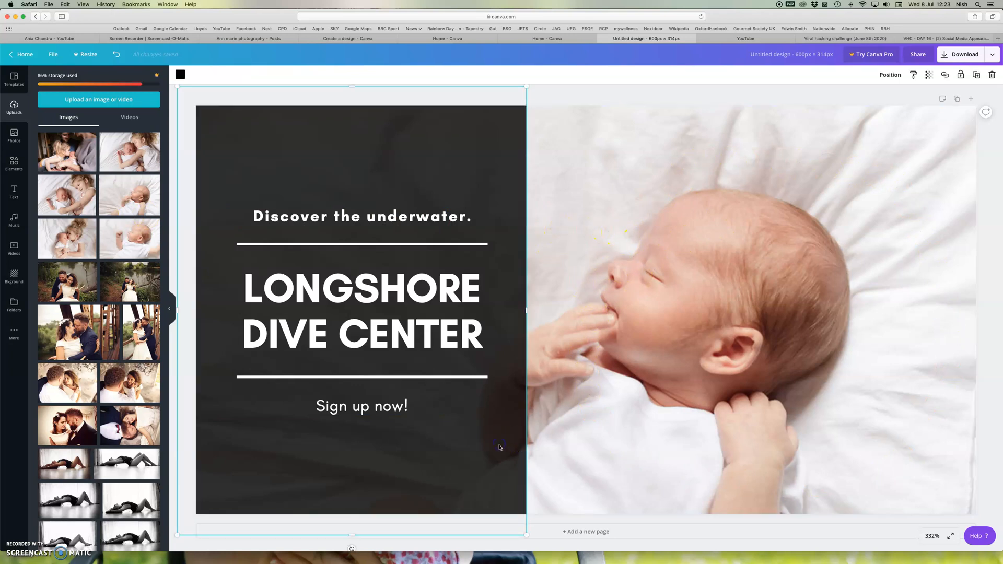
pyautogui.moveTo(527, 535); pyautogui.dragTo(510, 515)
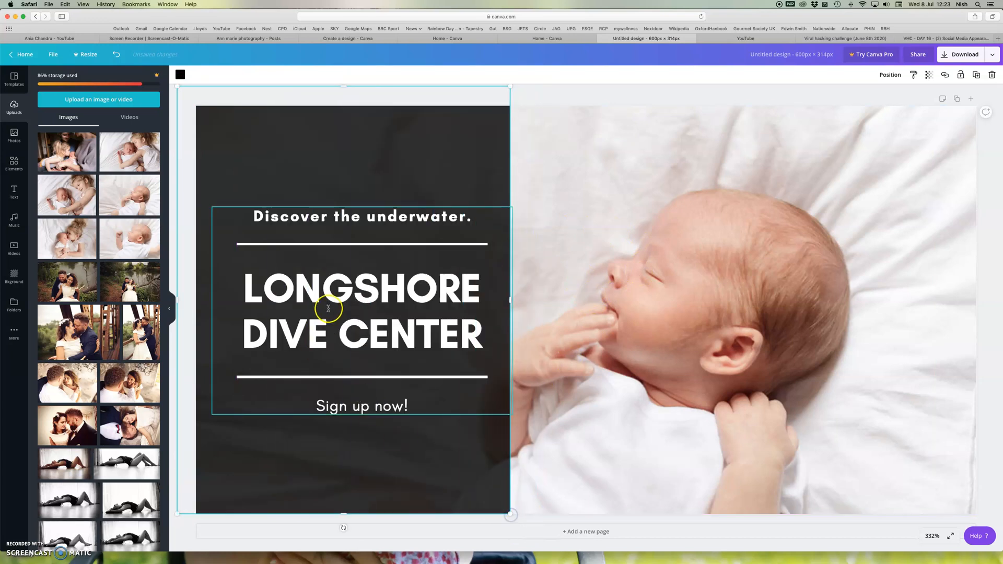
# - Try "ANN MAIRE PHOTOGRAPHY" as the headline in place of "LONGSHORE DIVE CENTER"
pyautogui.click(479, 285)
pyautogui.moveTo(484, 318); pyautogui.dragTo(223, 286)
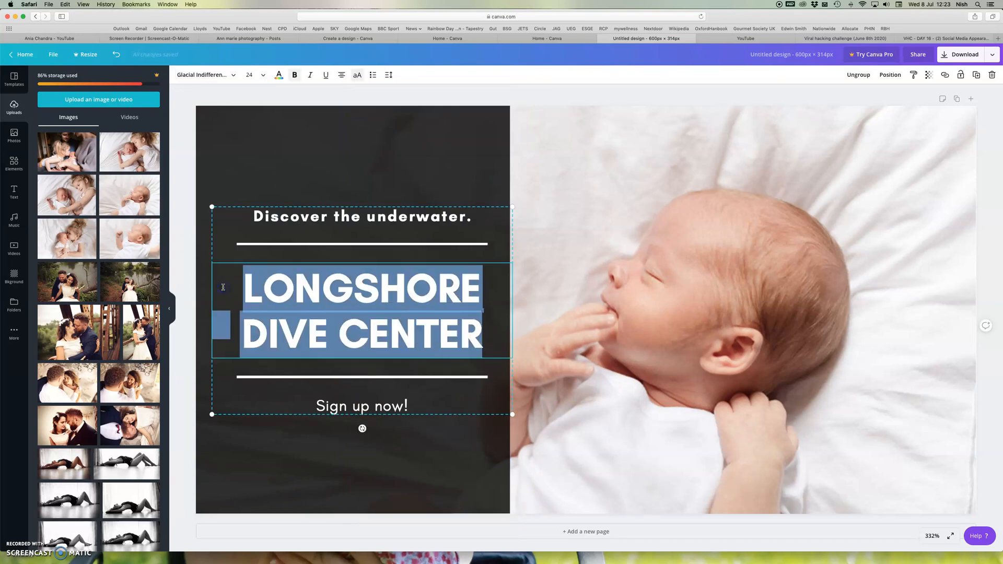
pyautogui.write('ANN MA')
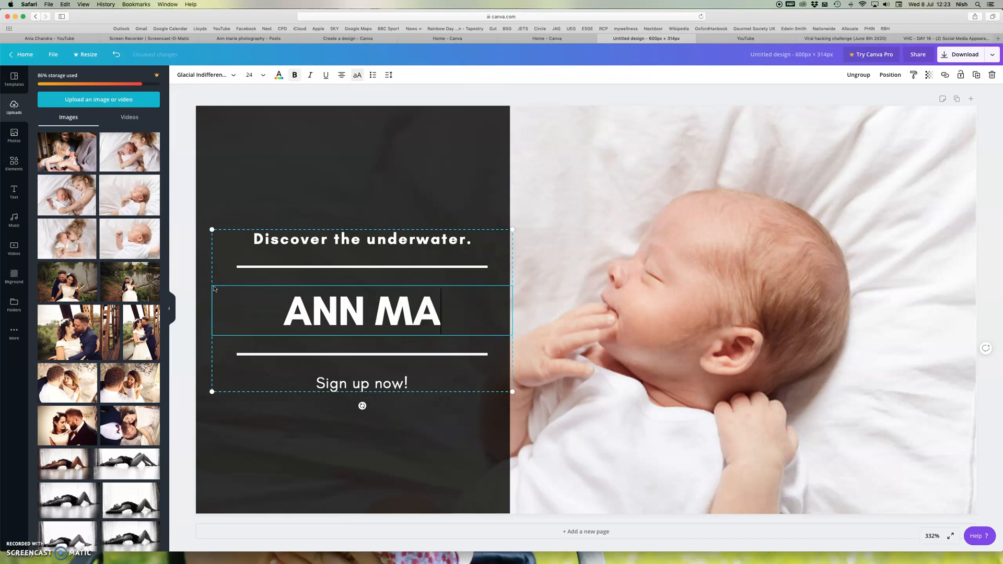
pyautogui.write('IRE PHO')
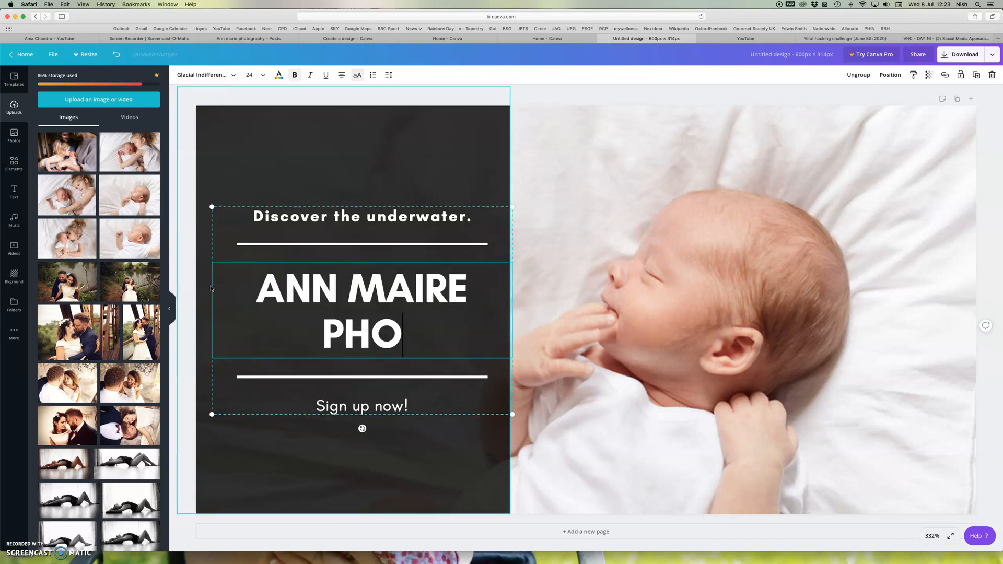
pyautogui.write('TOGRAPHY')
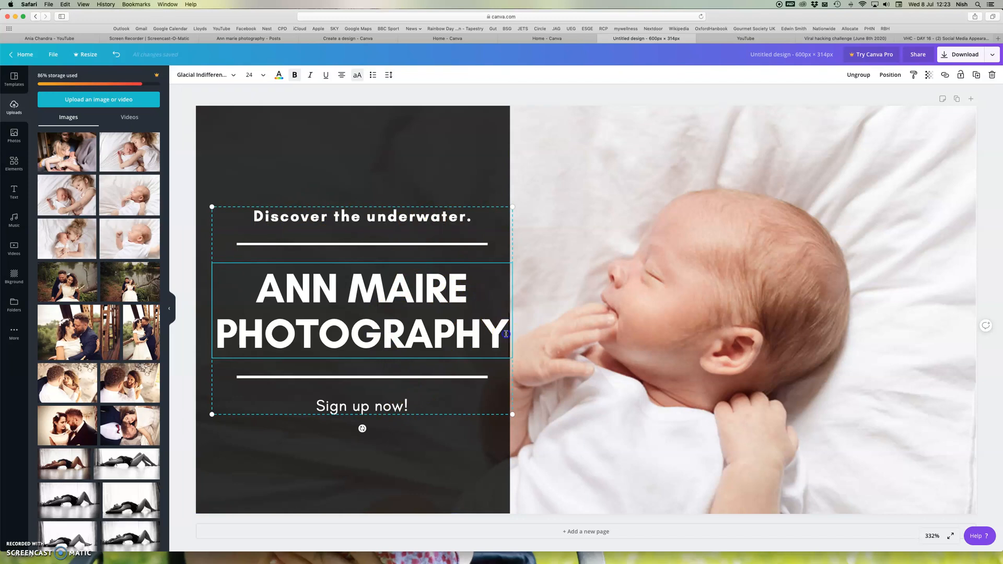
# - Replace the headline between the two white lines with "NEWBORN PHOTOS"
pyautogui.moveTo(506, 333); pyautogui.dragTo(197, 280)
pyautogui.press('BackSpace')
pyautogui.write('NEWBORN')
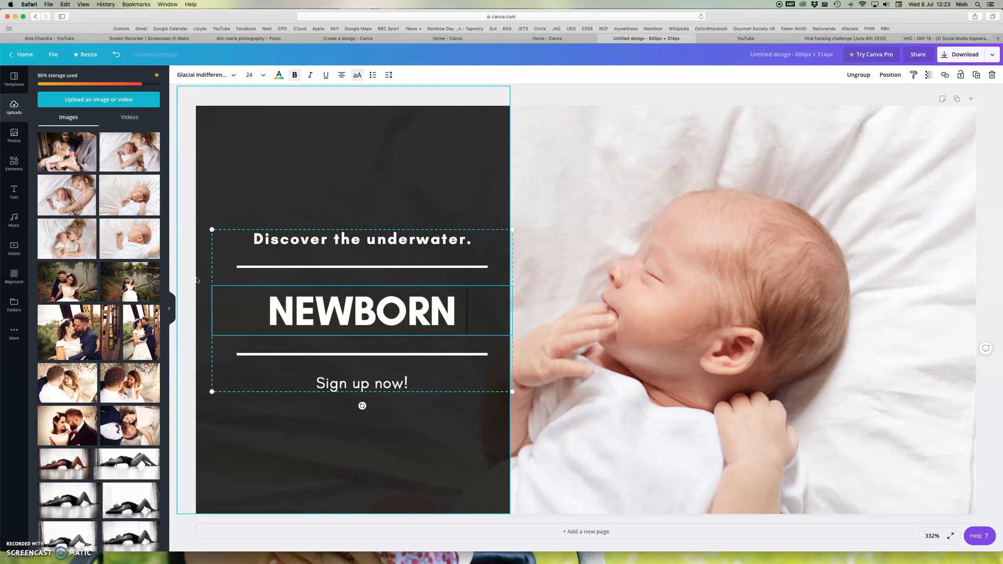
pyautogui.write(' PHOTOS')
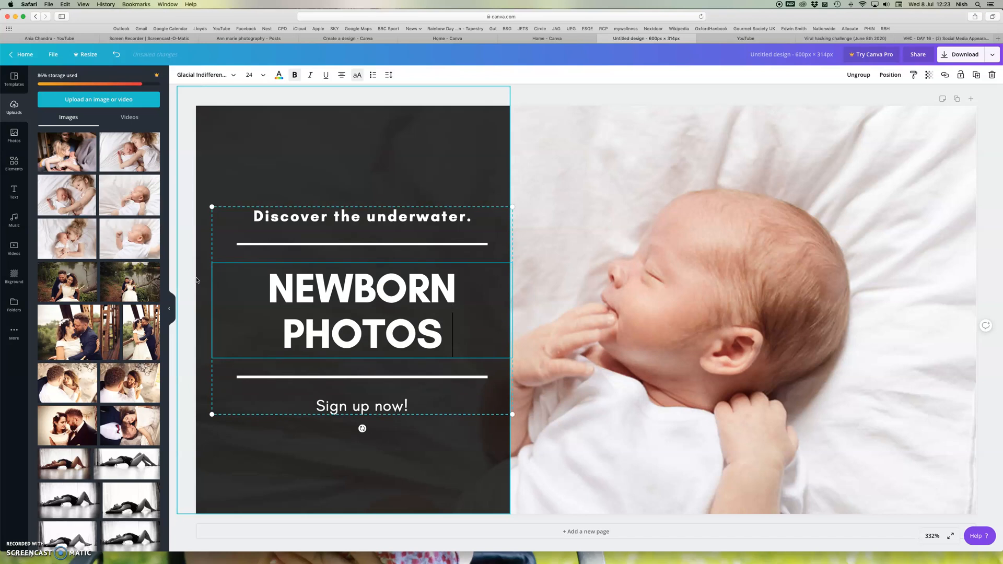
# - Replace the tagline "Discover the underwater." above the headline with "ann marie photography"
pyautogui.click(477, 222)
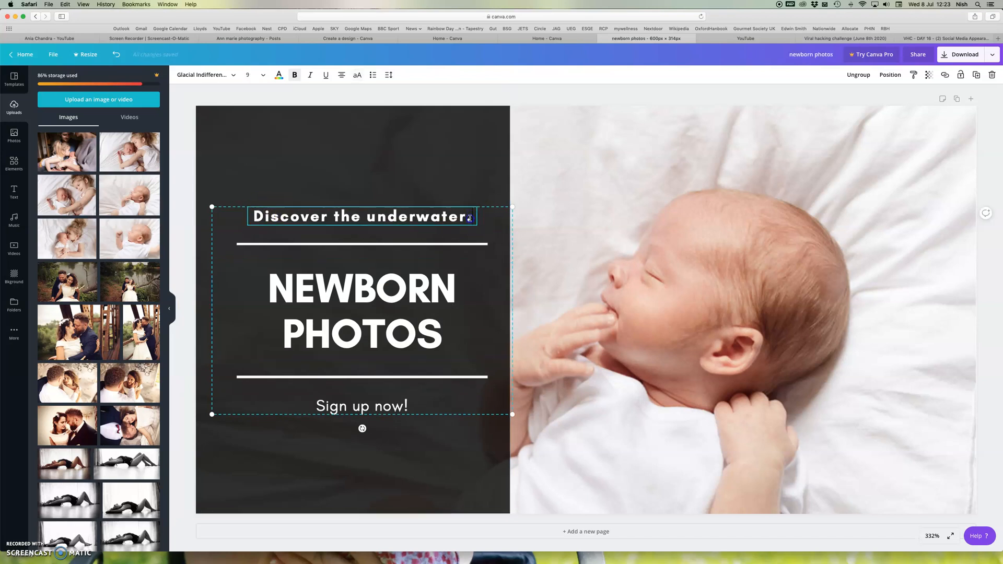
pyautogui.moveTo(470, 218); pyautogui.dragTo(250, 212)
pyautogui.write('an')
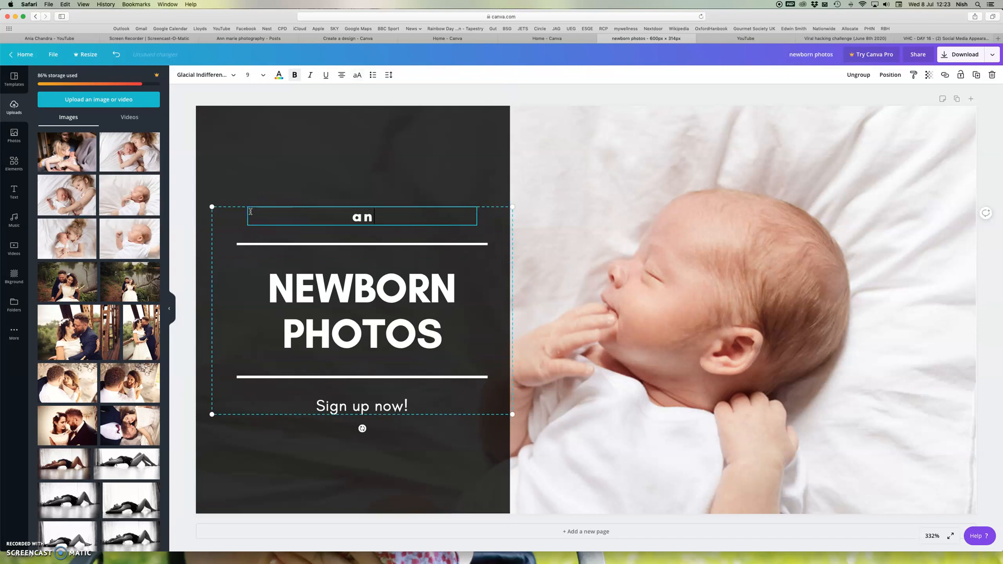
pyautogui.write('n mari')
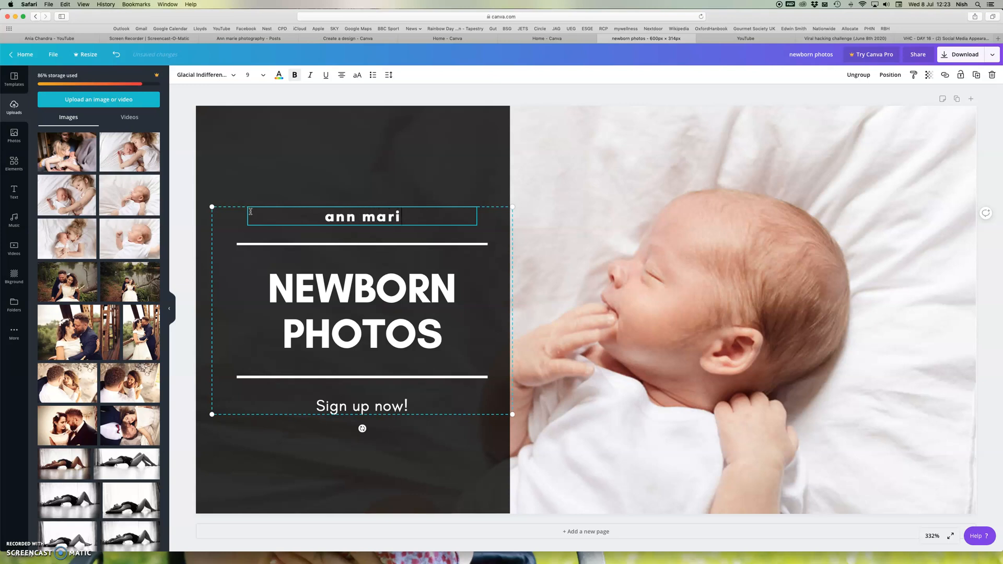
pyautogui.write('e photogr')
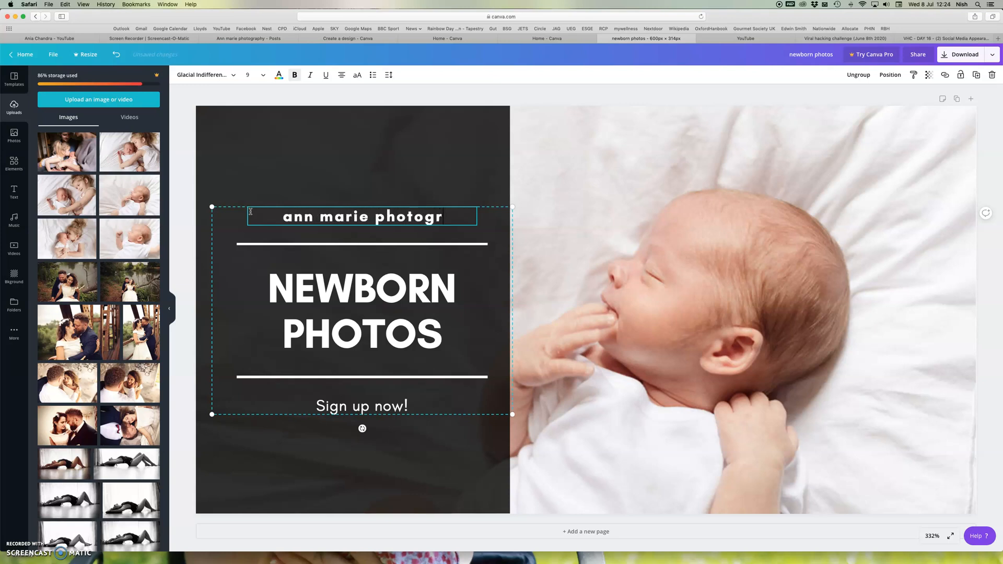
pyautogui.write('aphy')
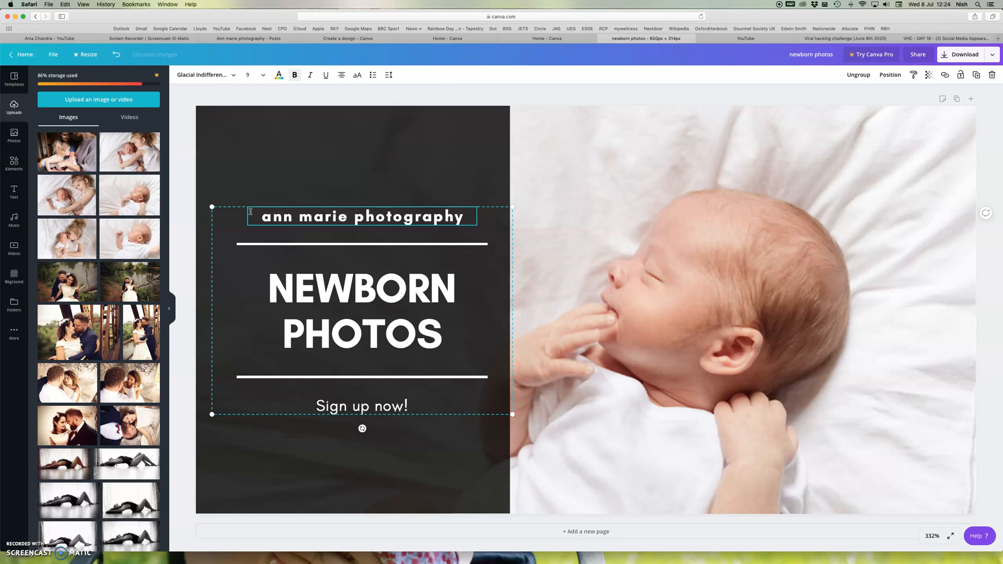
pyautogui.click(402, 408)
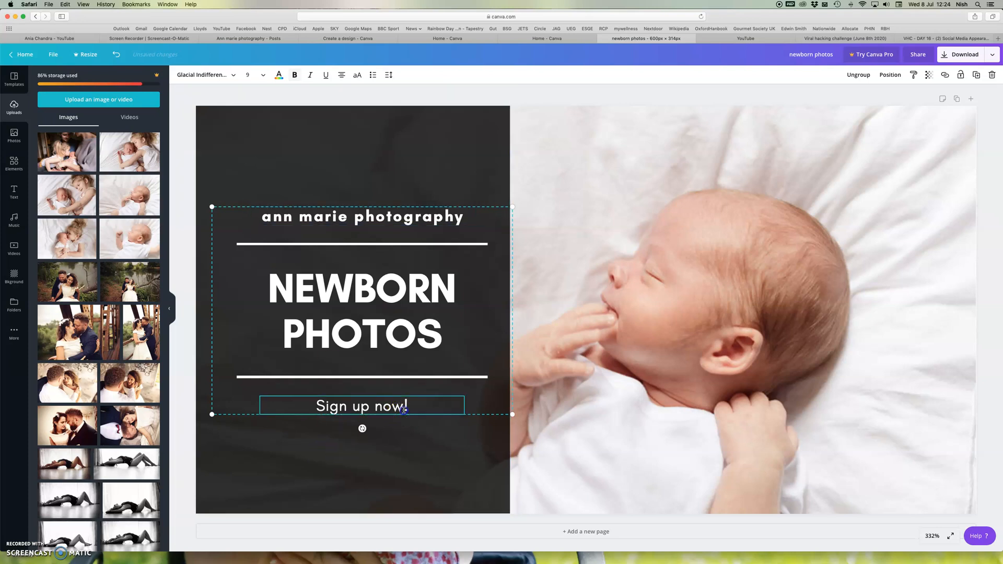
pyautogui.moveTo(413, 406); pyautogui.dragTo(307, 407)
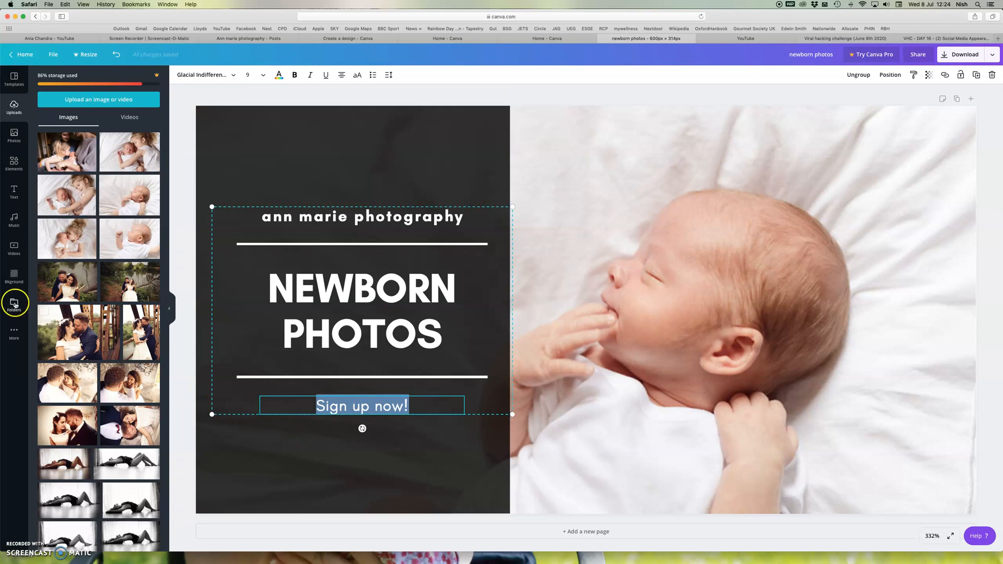
pyautogui.scroll(-5, 71, 410)
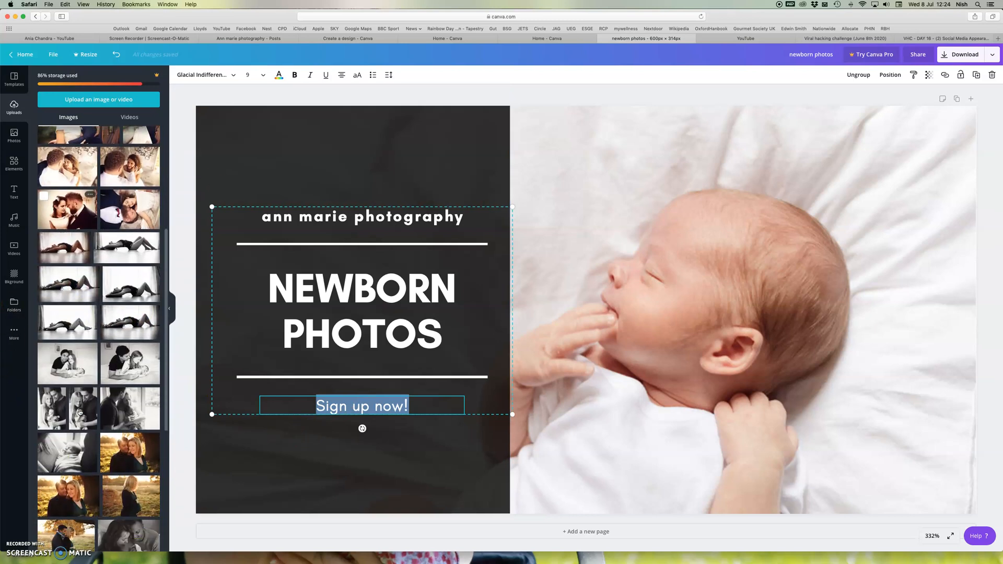
# - Change the headline's second word to "IMAGES" so that it reads "NEWBORN IMAGES"
pyautogui.click(408, 344)
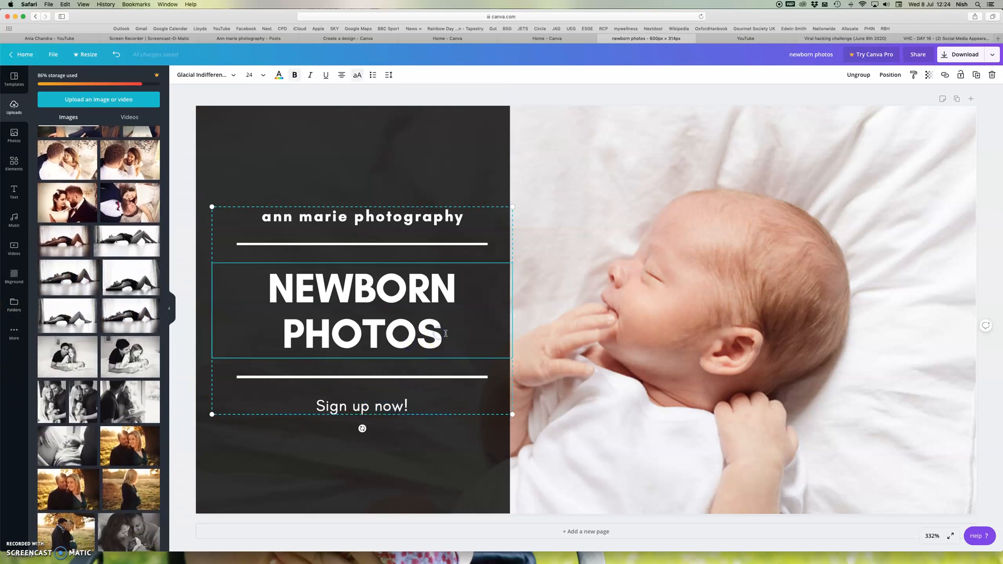
pyautogui.press('BackSpace')
pyautogui.press('BackSpace')
pyautogui.press('BackSpace')
pyautogui.press('BackSpace')
pyautogui.press('BackSpace')
pyautogui.press('BackSpace')
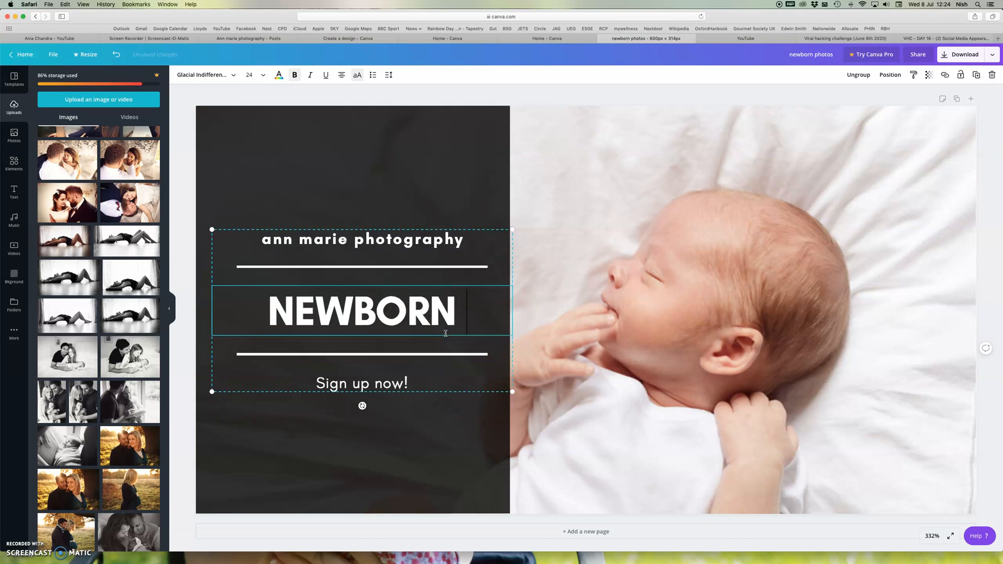
pyautogui.write('IMAGES')
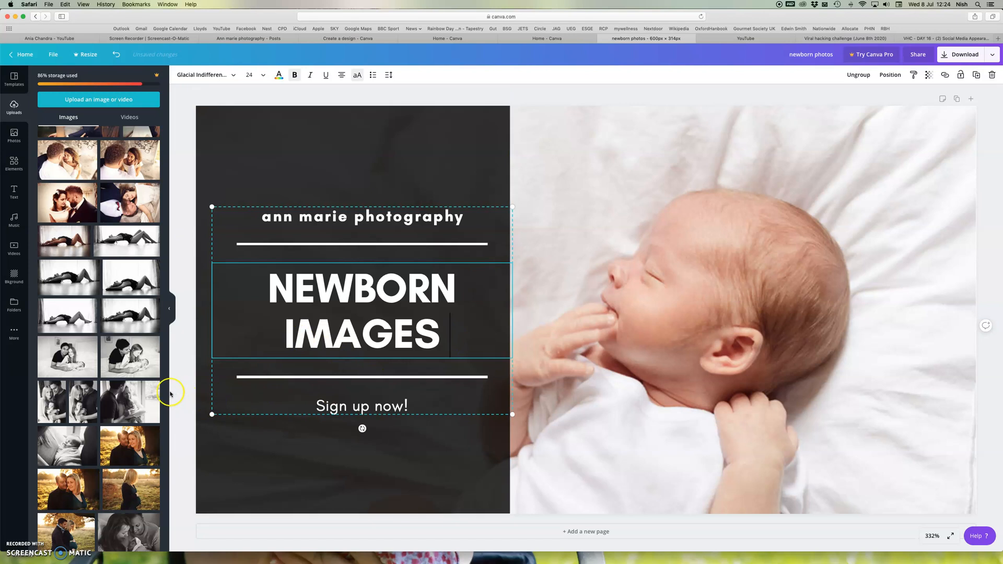
# - Add the white photography logo from the uploaded images, shrink it and centre it beneath "Sign up now!" on the dark overlay
pyautogui.scroll(-10, 124, 385)
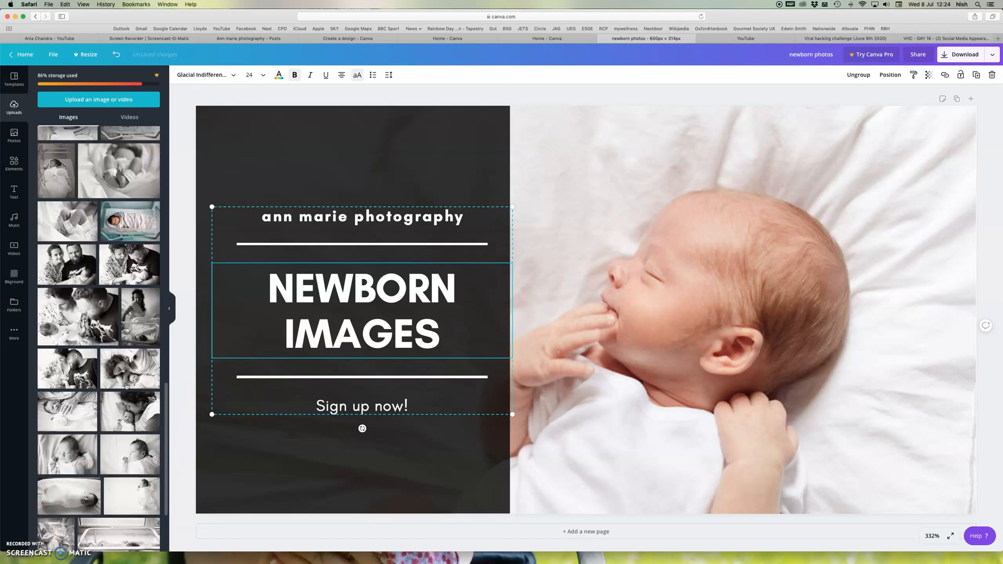
pyautogui.scroll(-15, 125, 386)
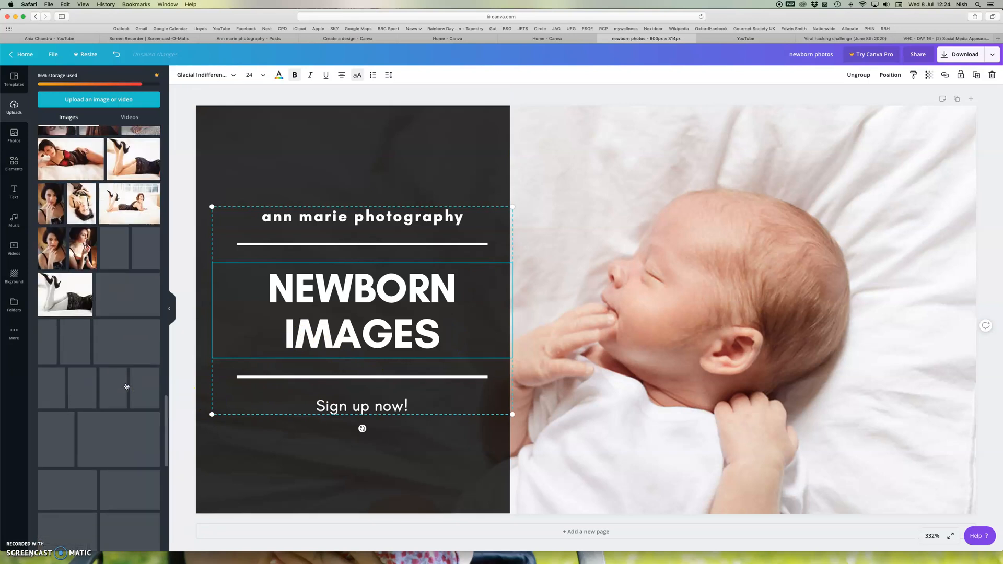
pyautogui.scroll(-10, 126, 386)
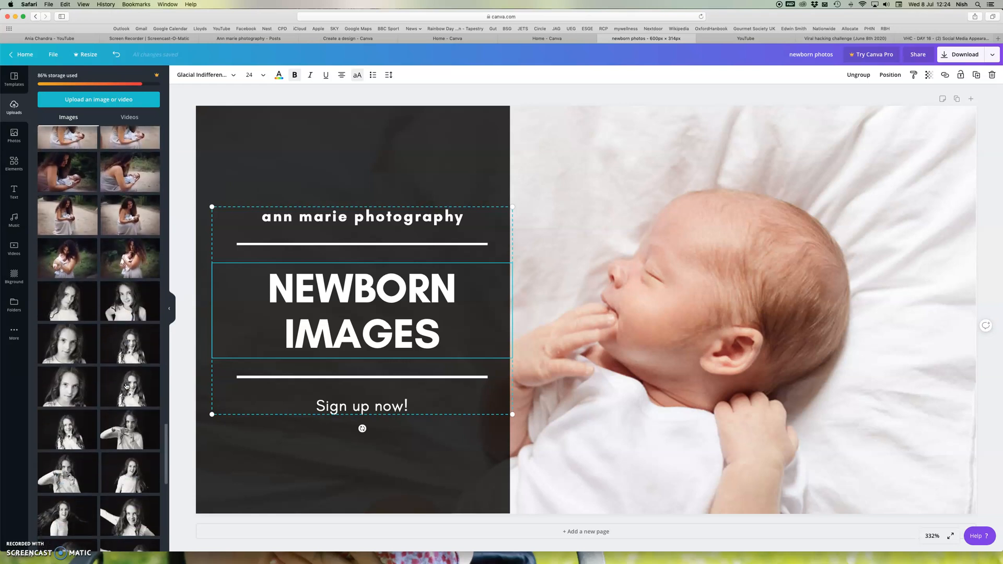
pyautogui.scroll(-10, 126, 386)
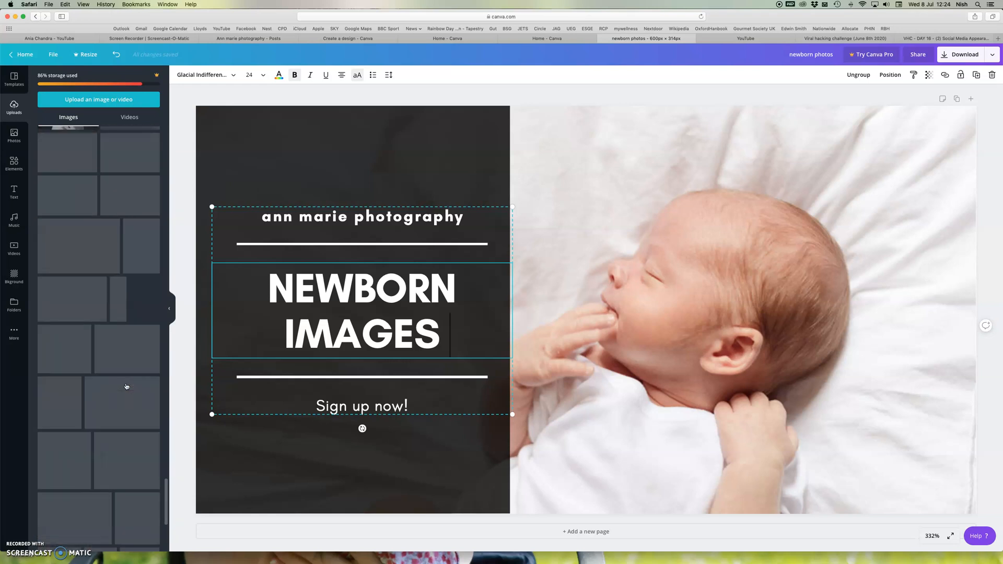
pyautogui.scroll(-8, 126, 386)
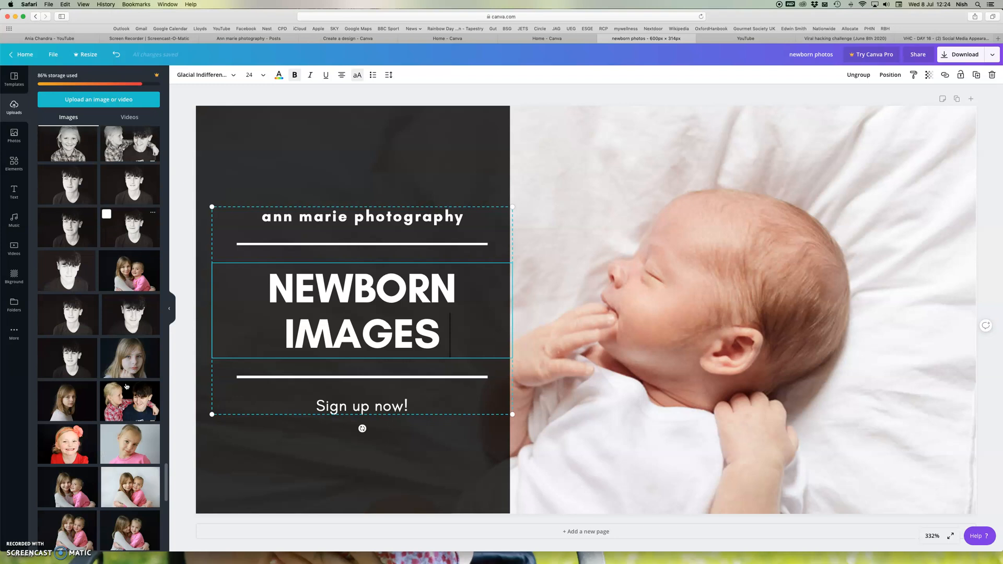
pyautogui.scroll(-10, 126, 386)
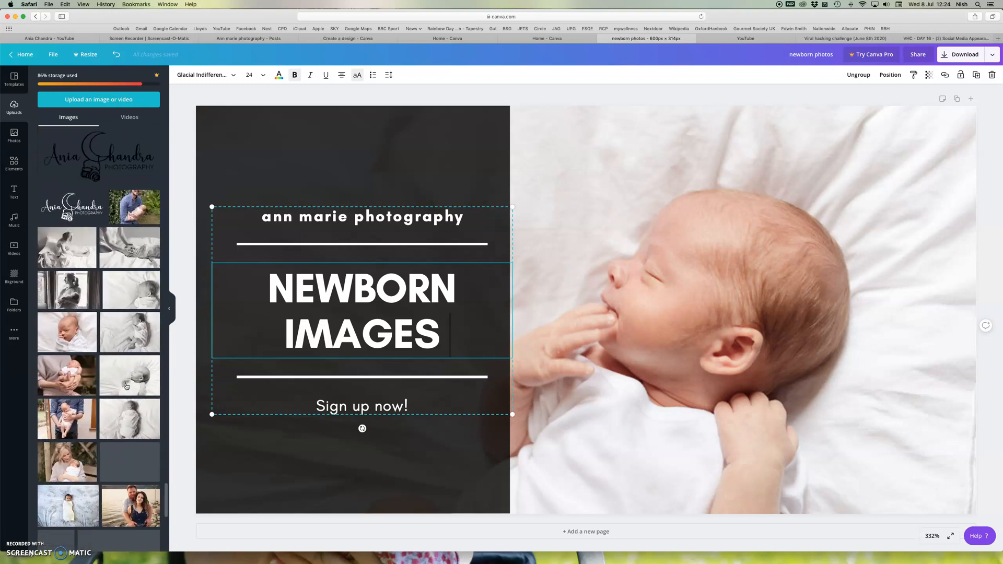
pyautogui.scroll(2, 126, 386)
pyautogui.moveTo(72, 338); pyautogui.dragTo(252, 345)
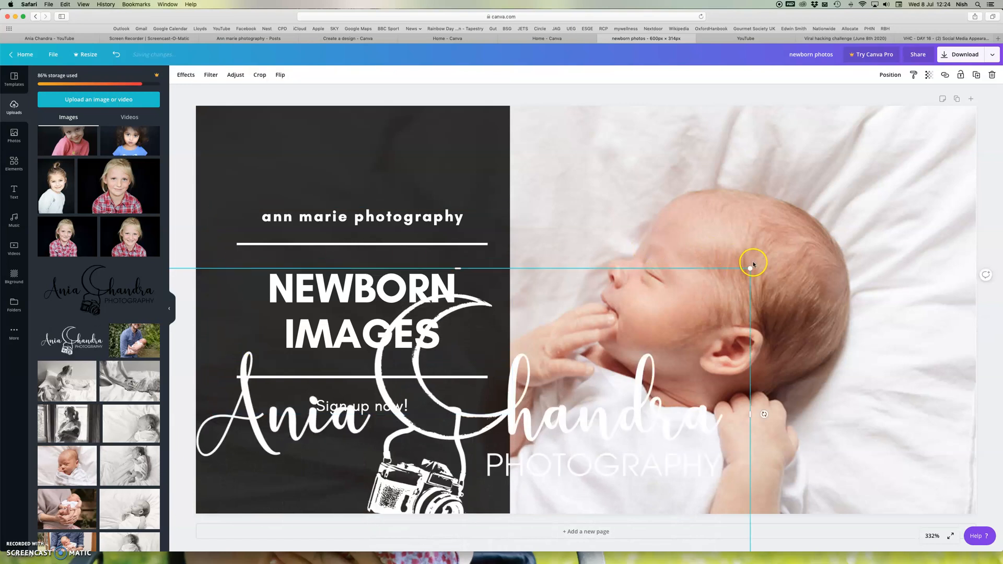
pyautogui.moveTo(558, 330); pyautogui.dragTo(458, 362)
pyautogui.moveTo(376, 451); pyautogui.dragTo(411, 385)
pyautogui.moveTo(509, 344); pyautogui.dragTo(378, 464)
# - Delete the "Sign up now!" text above the logo and leave text editing
pyautogui.click(387, 414)
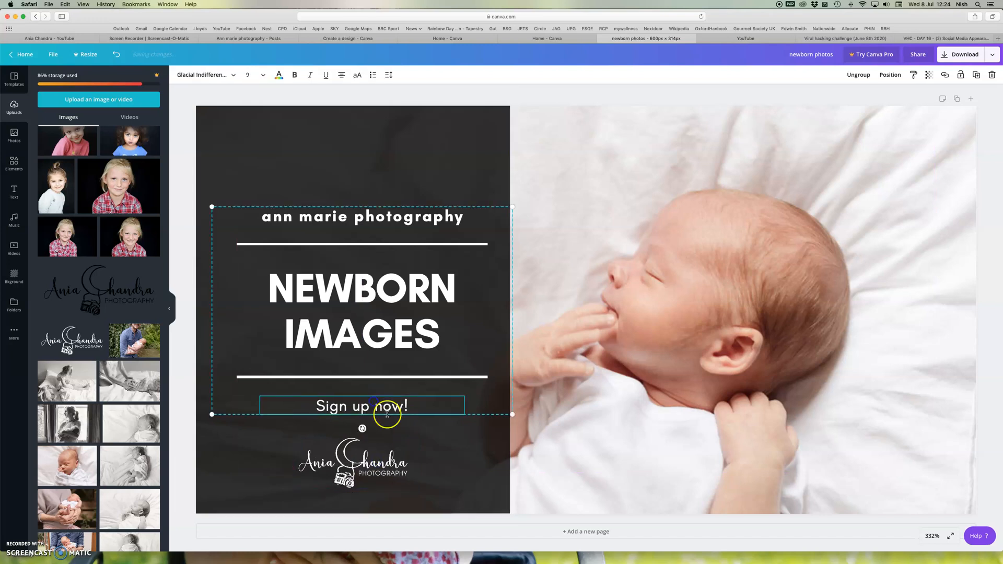
pyautogui.click(416, 406)
pyautogui.press('BackSpace')
pyautogui.press('BackSpace')
pyautogui.press('BackSpace')
pyautogui.press('BackSpace')
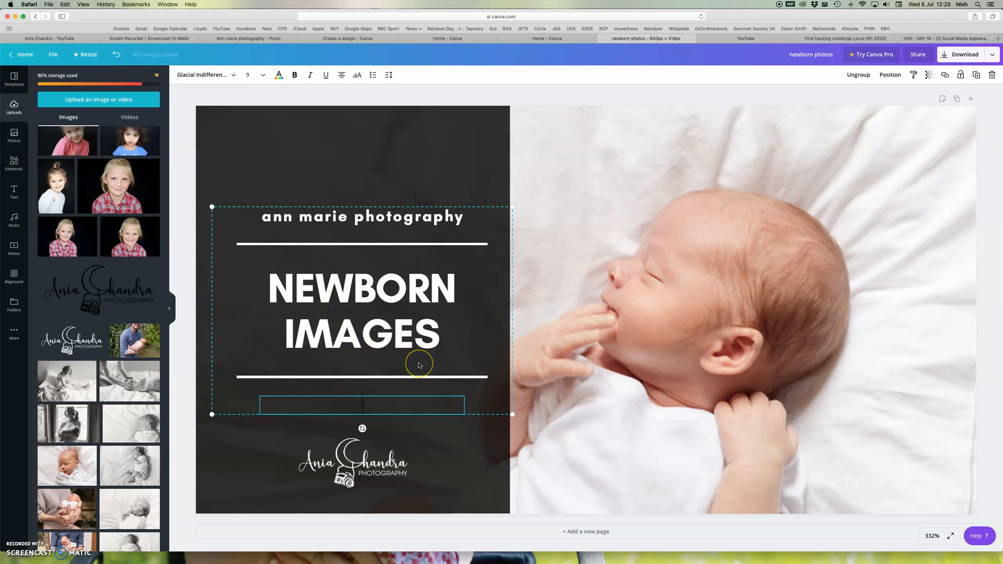
pyautogui.click(380, 362)
pyautogui.click(291, 303)
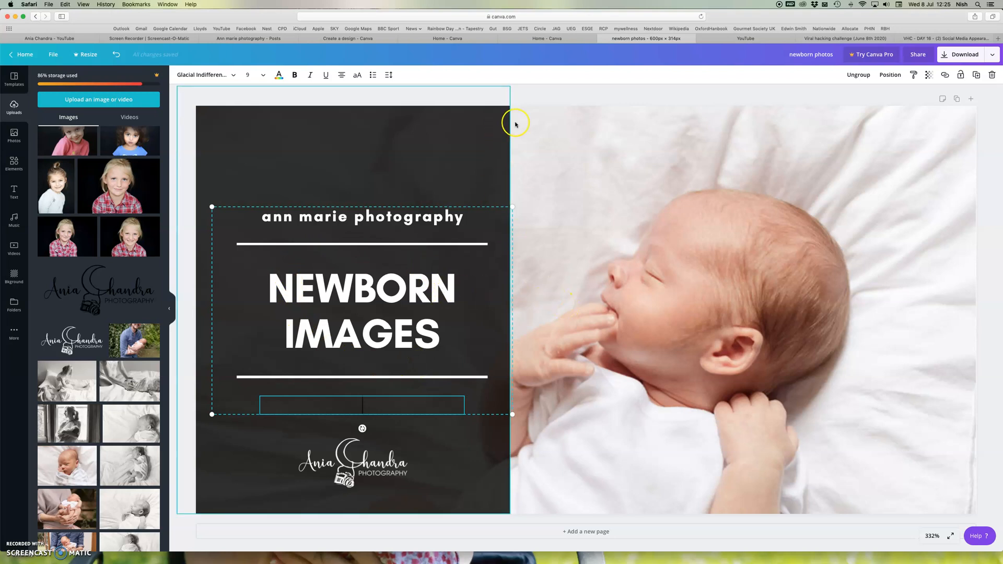
pyautogui.click(503, 117)
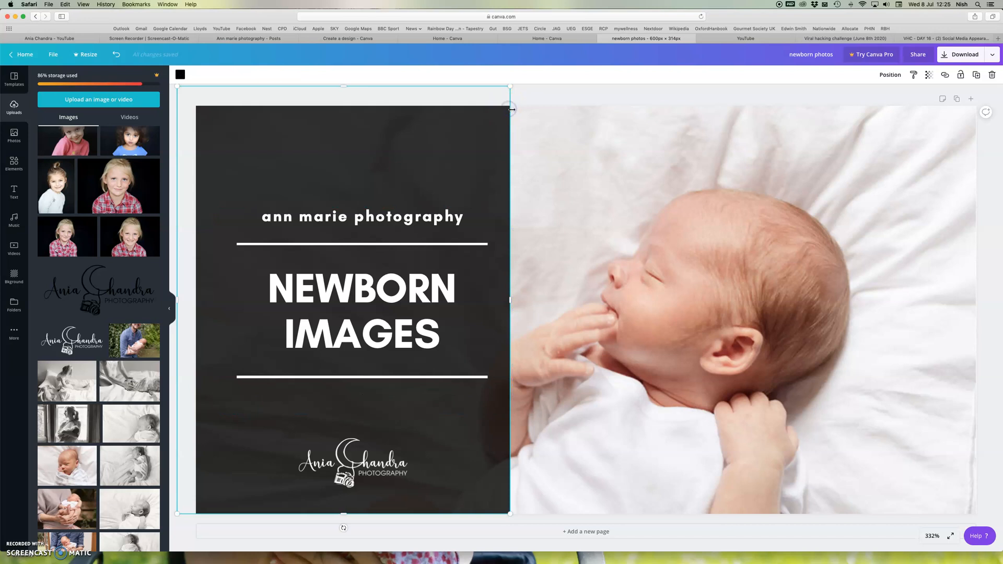
pyautogui.scroll(-10, 114, 352)
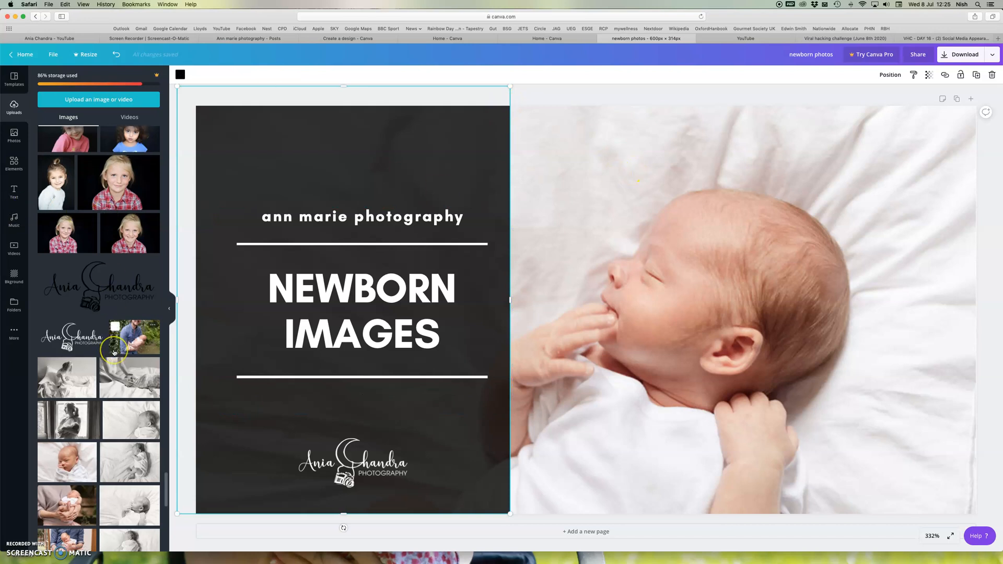
pyautogui.scroll(-2, 113, 352)
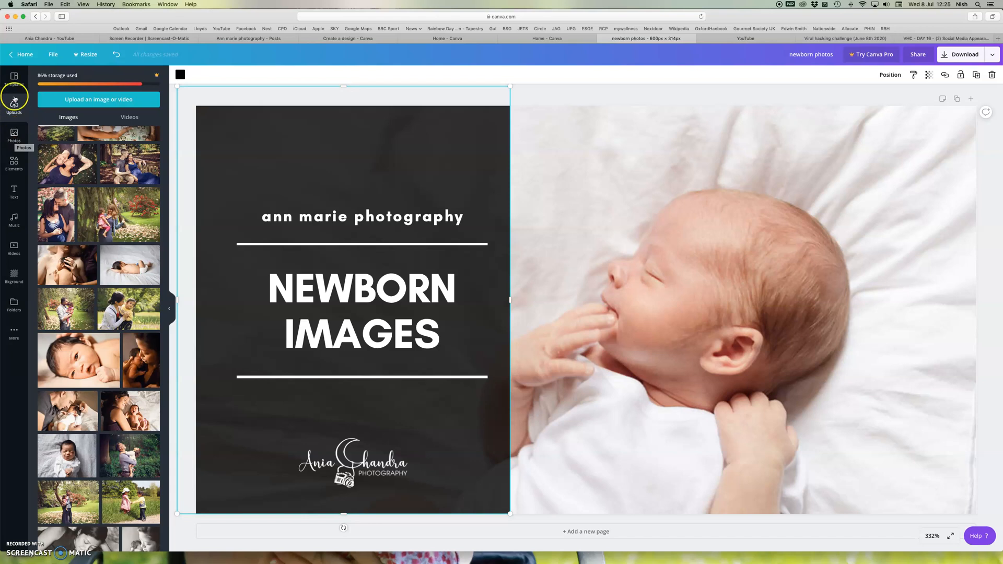
pyautogui.click(14, 79)
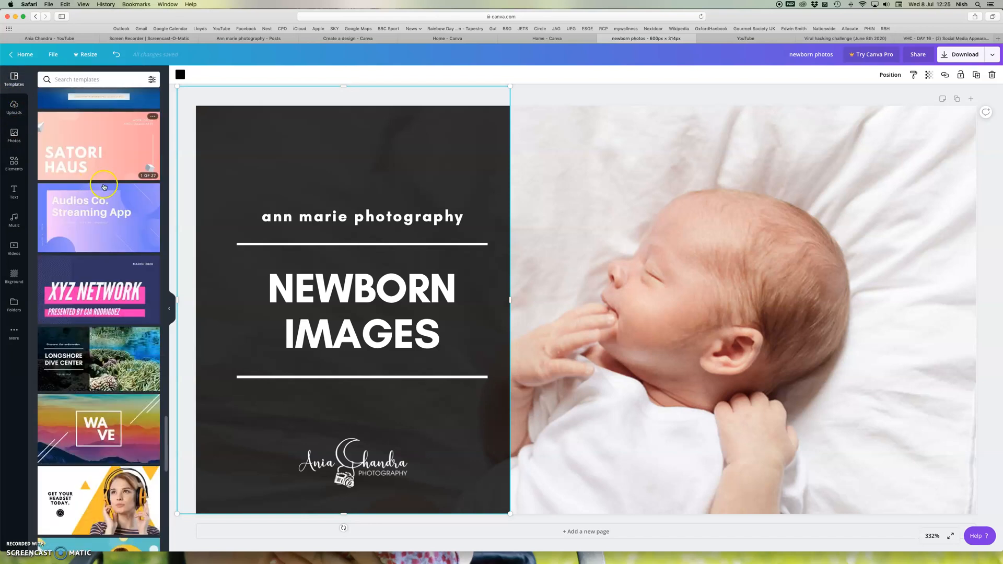
pyautogui.scroll(-5, 126, 326)
pyautogui.scroll(10, 126, 326)
pyautogui.click(7, 114)
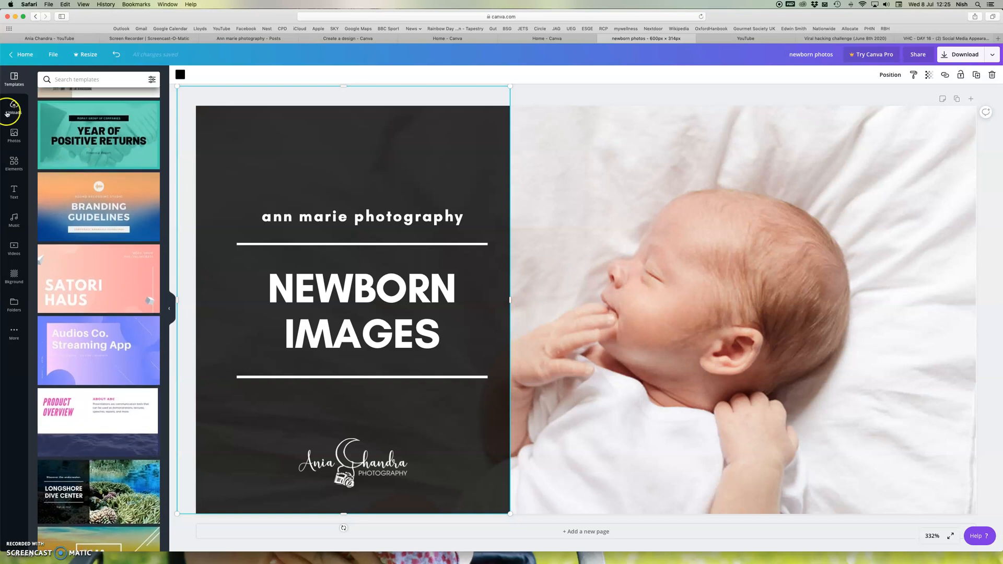
# - Insert the two-row photo grid and fill its upper and lower cells with the two recently used camera photos
pyautogui.click(10, 170)
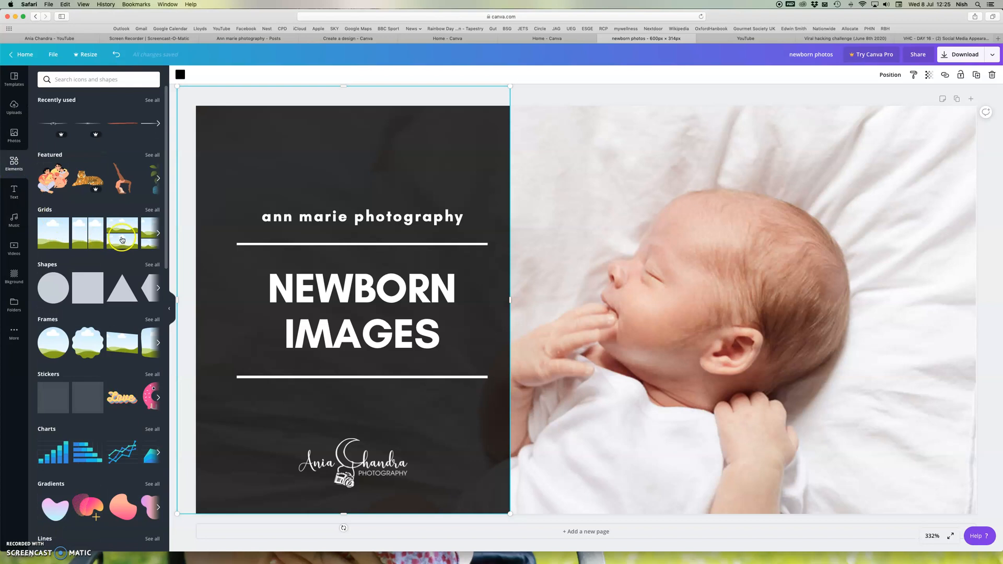
pyautogui.click(124, 236)
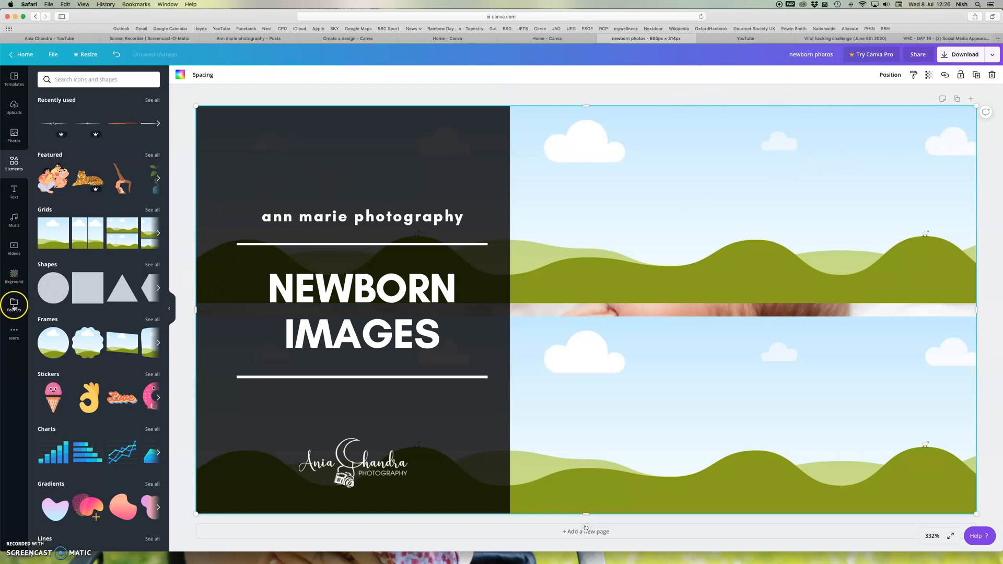
pyautogui.click(10, 137)
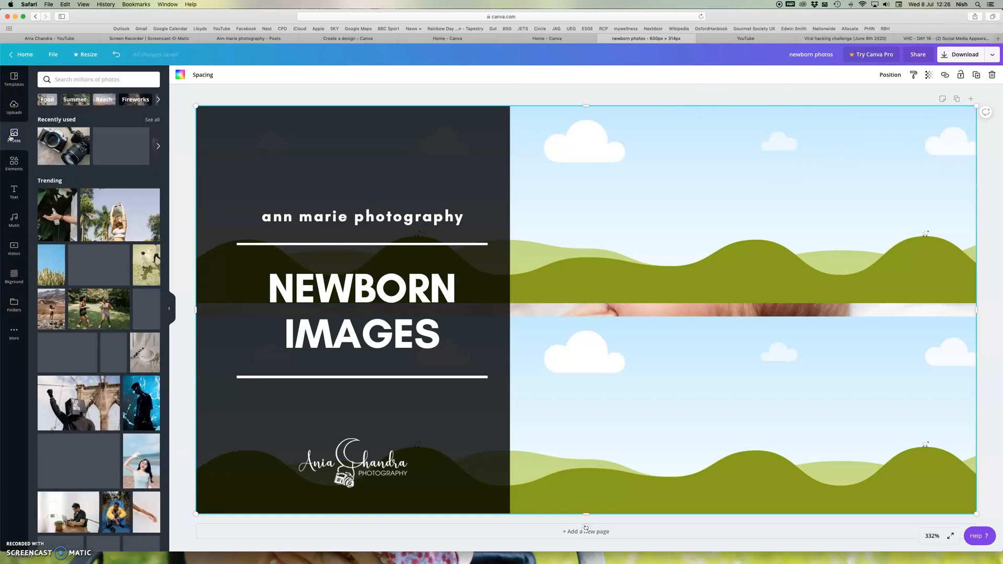
pyautogui.moveTo(431, 164); pyautogui.dragTo(432, 165)
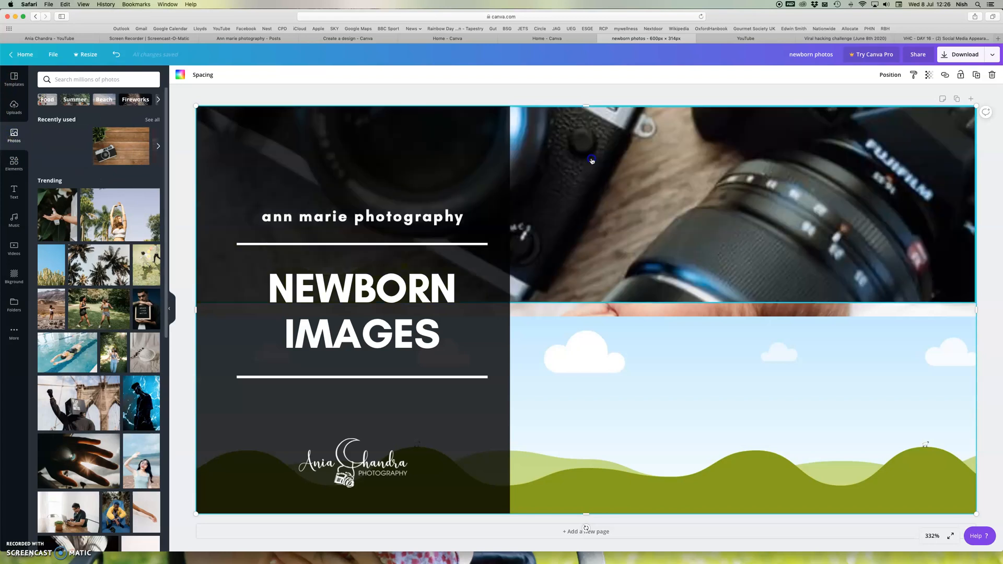
pyautogui.moveTo(173, 177); pyautogui.dragTo(542, 317)
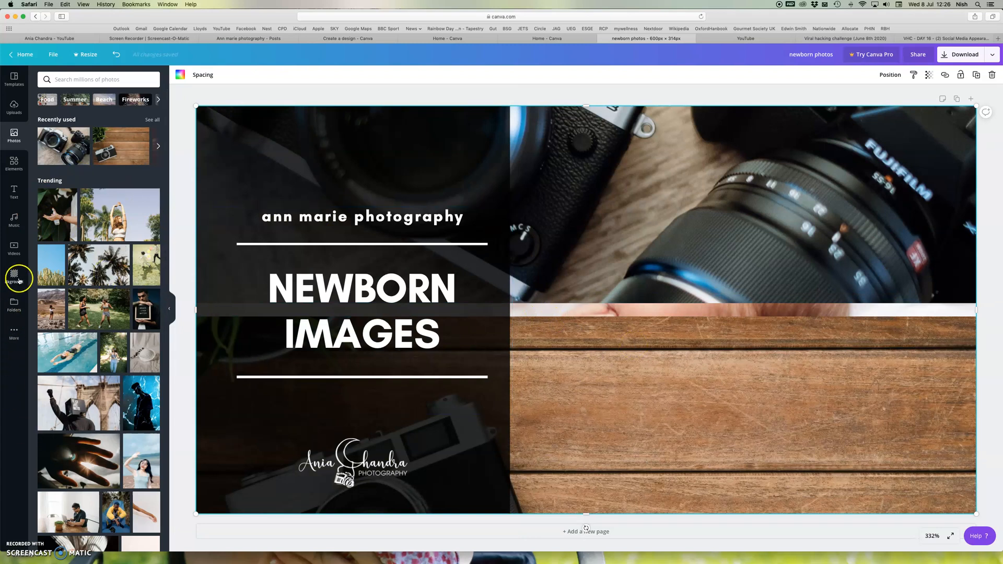
# - Replace the grid photos with uploaded images: the couple lying on the grass above, the couple on the bench below
pyautogui.click(15, 107)
pyautogui.moveTo(61, 157)
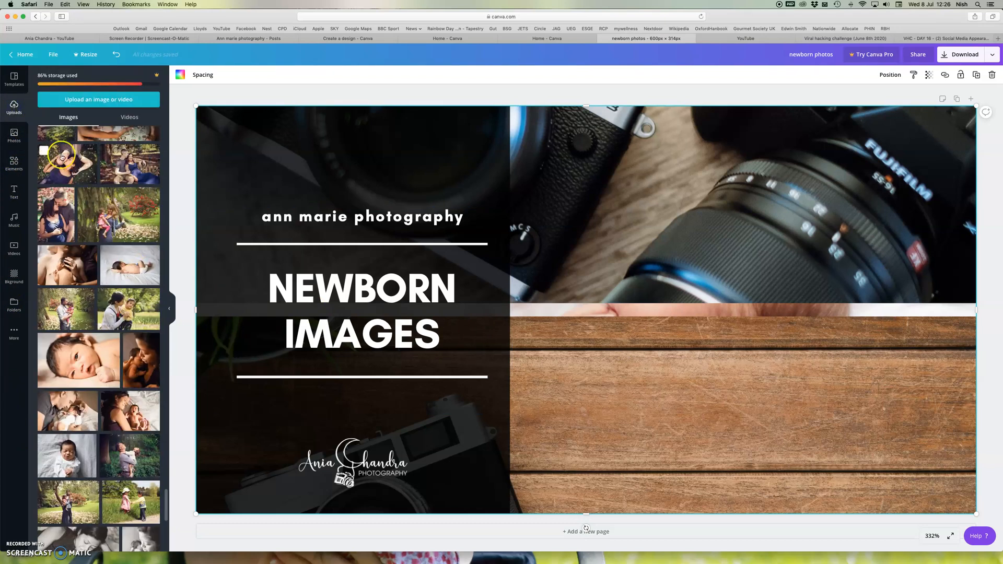
pyautogui.moveTo(491, 196); pyautogui.dragTo(572, 195)
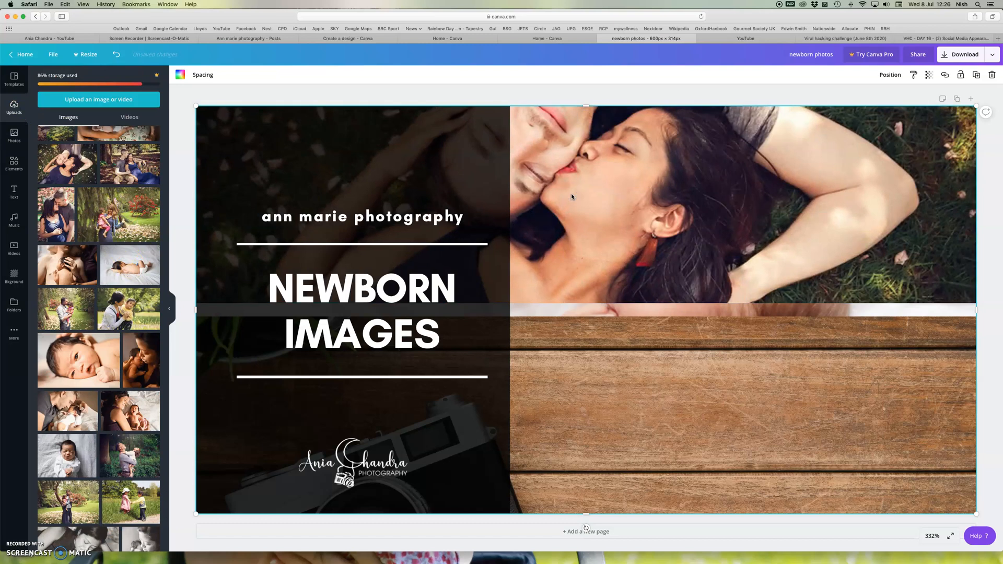
pyautogui.moveTo(133, 171); pyautogui.dragTo(556, 362)
pyautogui.moveTo(755, 344); pyautogui.dragTo(815, 337)
# - Shrink the photo grid and position it over the newborn photo
pyautogui.click(969, 324)
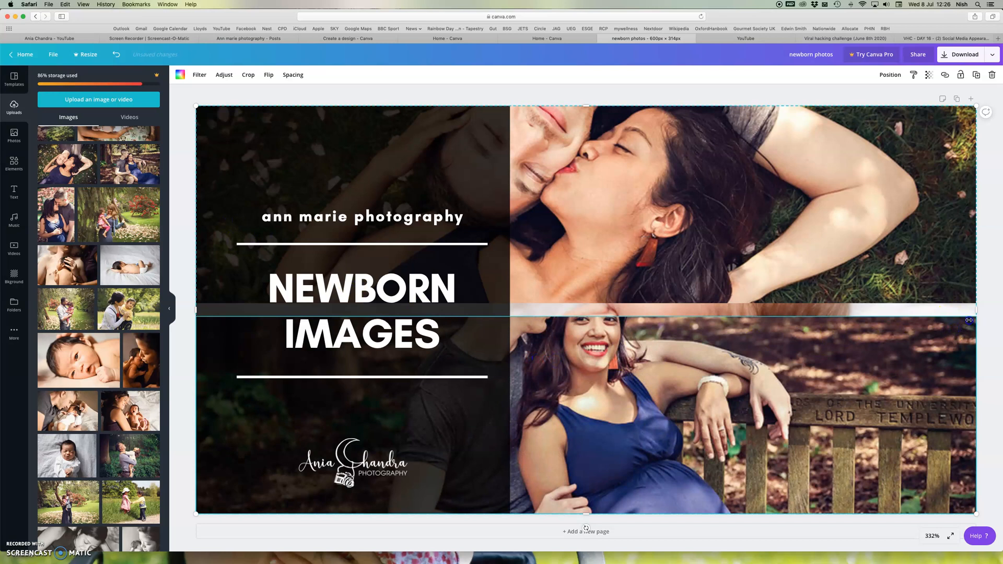
pyautogui.moveTo(932, 327); pyautogui.dragTo(932, 328)
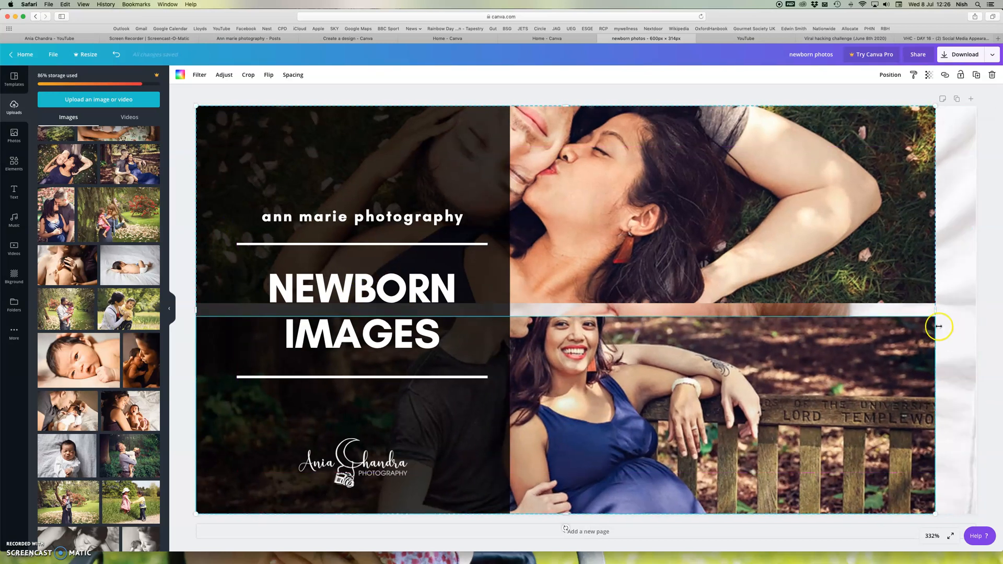
pyautogui.moveTo(807, 204); pyautogui.dragTo(922, 143)
pyautogui.click(623, 211)
pyautogui.moveTo(918, 178); pyautogui.dragTo(897, 192)
# - Clear the upper photo and delete the whole photo grid from the design
pyautogui.press('Delete')
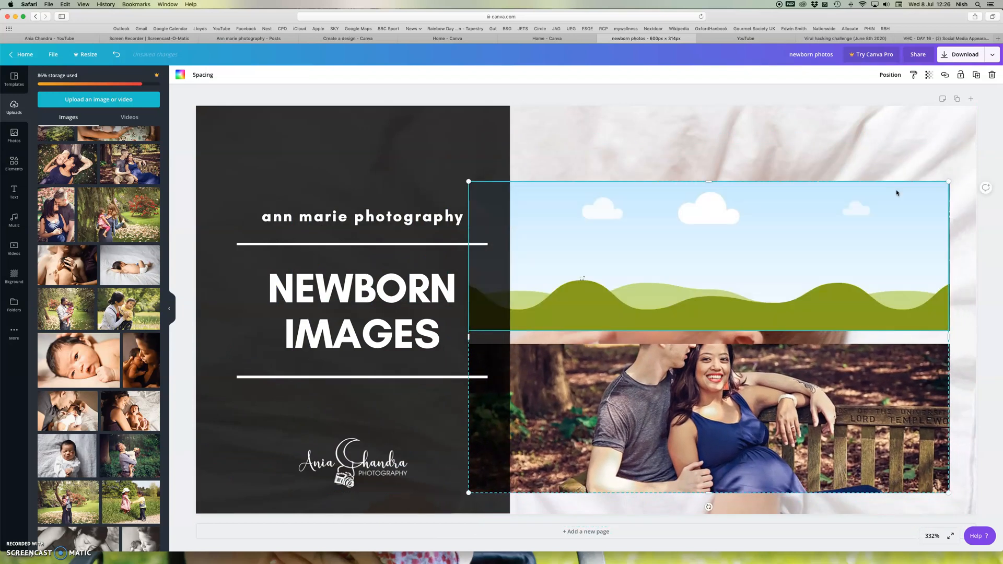
pyautogui.press('Delete')
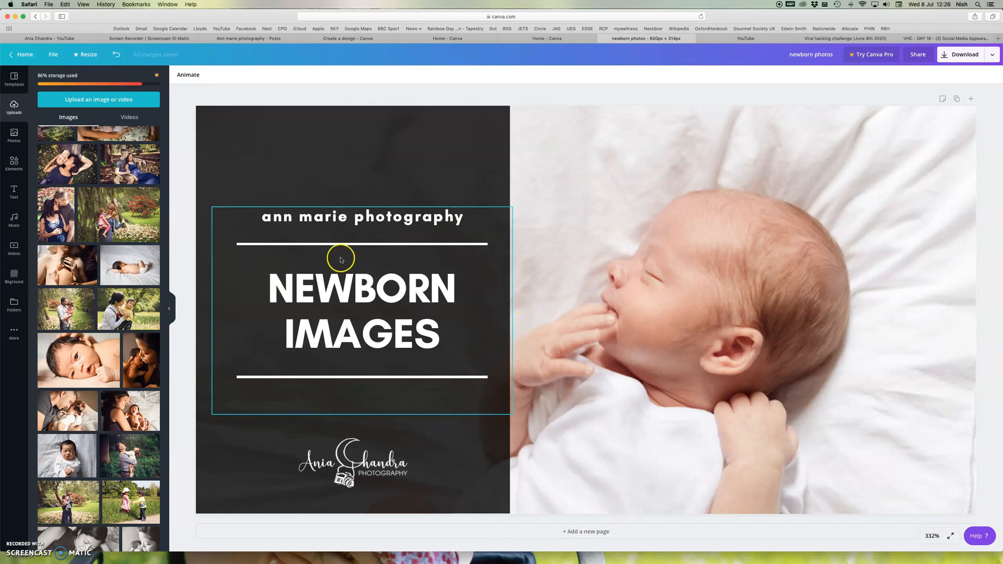
# - Download the design as a JPG at 600 × 314 px and dismiss the referral dialog
pyautogui.click(993, 56)
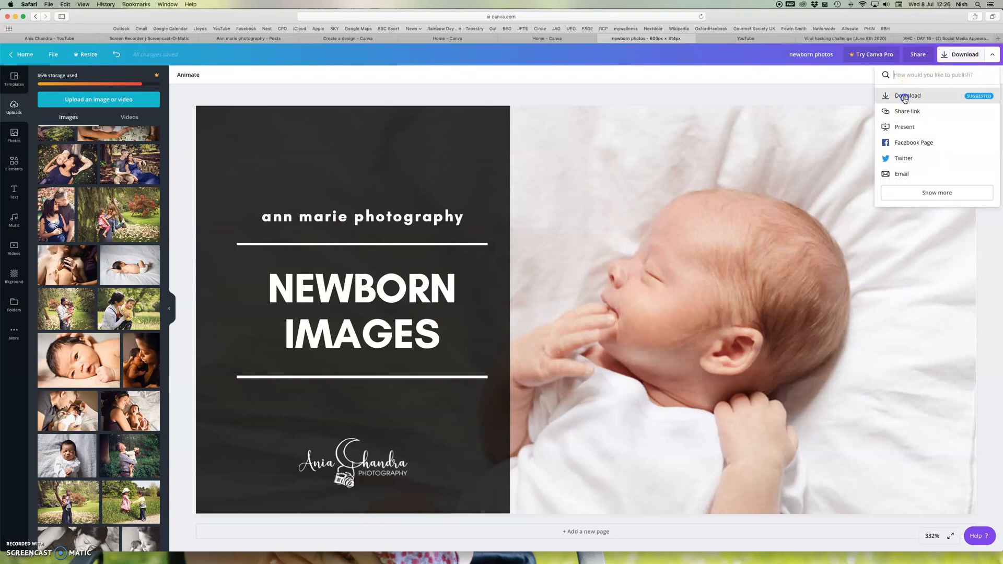
pyautogui.click(905, 98)
pyautogui.click(906, 112)
pyautogui.click(982, 110)
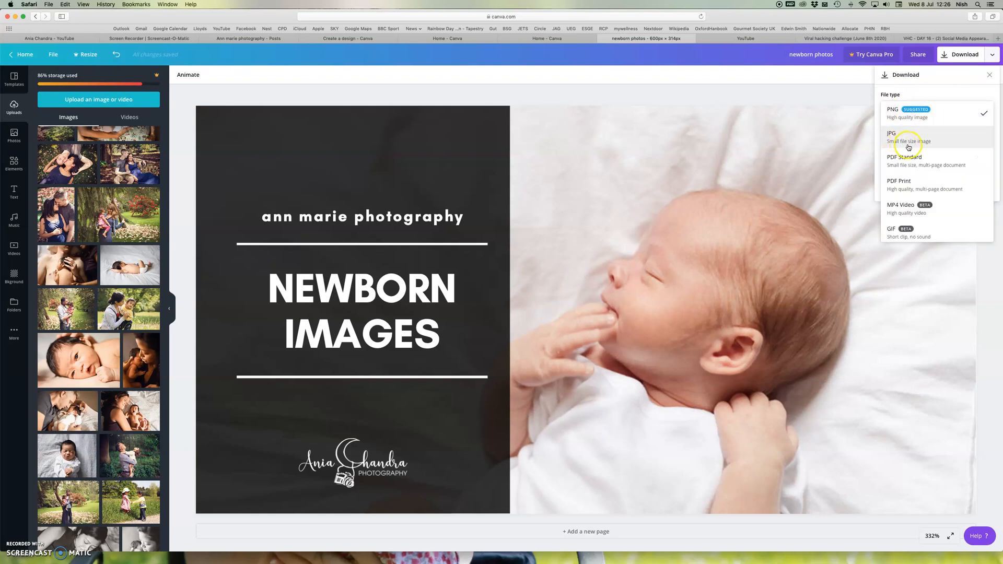
pyautogui.click(917, 136)
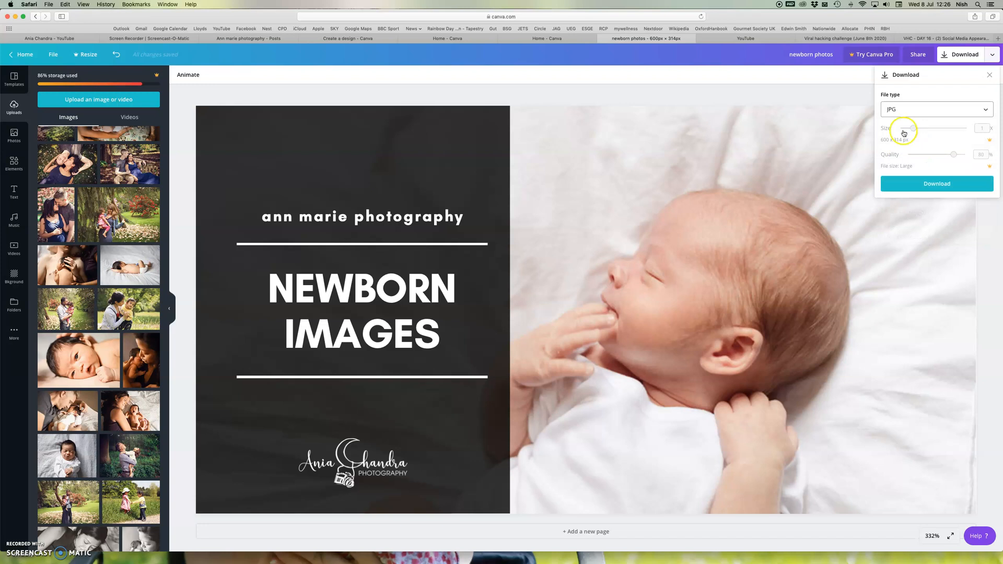
pyautogui.click(987, 110)
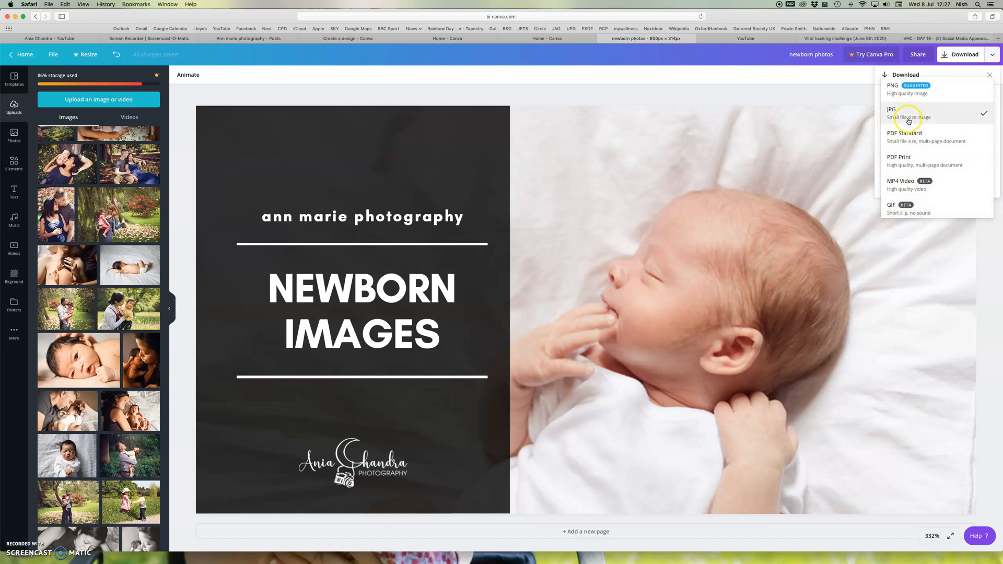
pyautogui.click(935, 121)
pyautogui.click(872, 417)
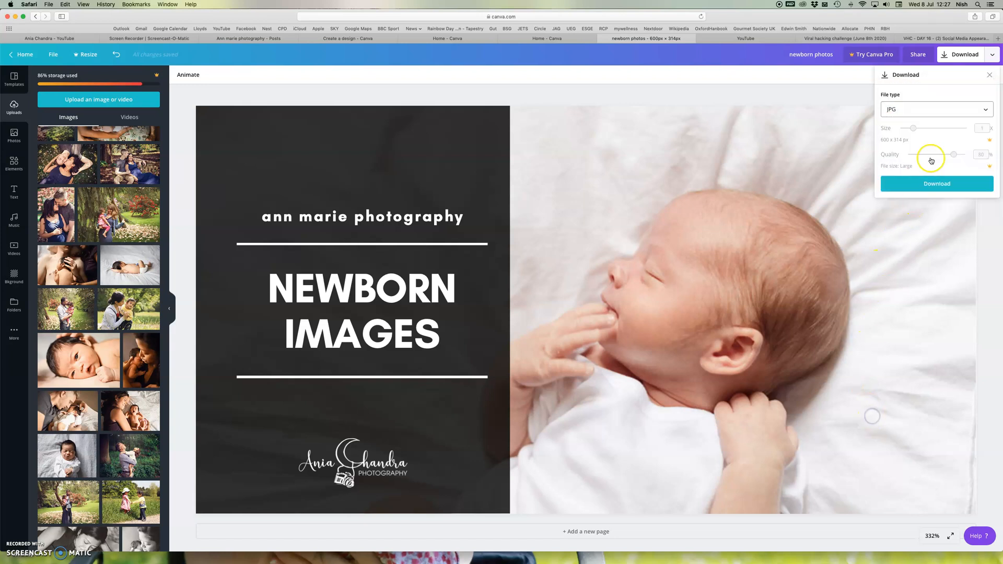
pyautogui.click(929, 187)
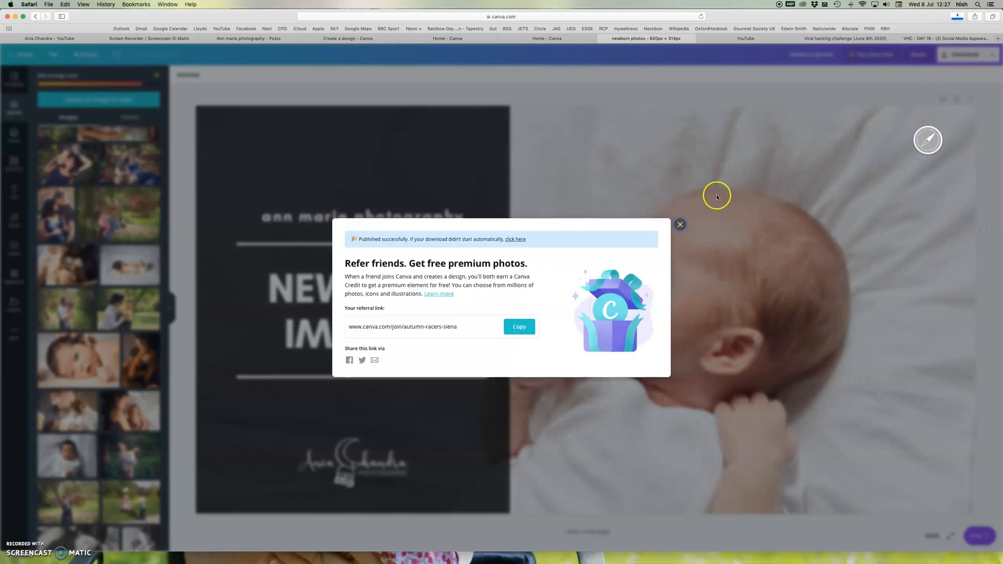
pyautogui.click(691, 219)
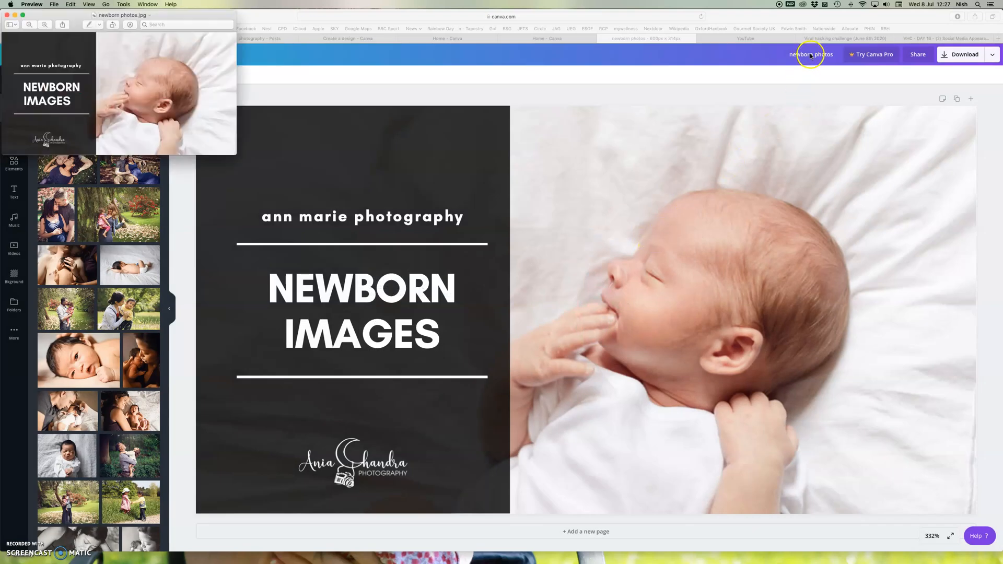
# - Rename the design as "FB banner"
pyautogui.click(810, 59)
pyautogui.click(831, 56)
pyautogui.moveTo(830, 56); pyautogui.dragTo(764, 58)
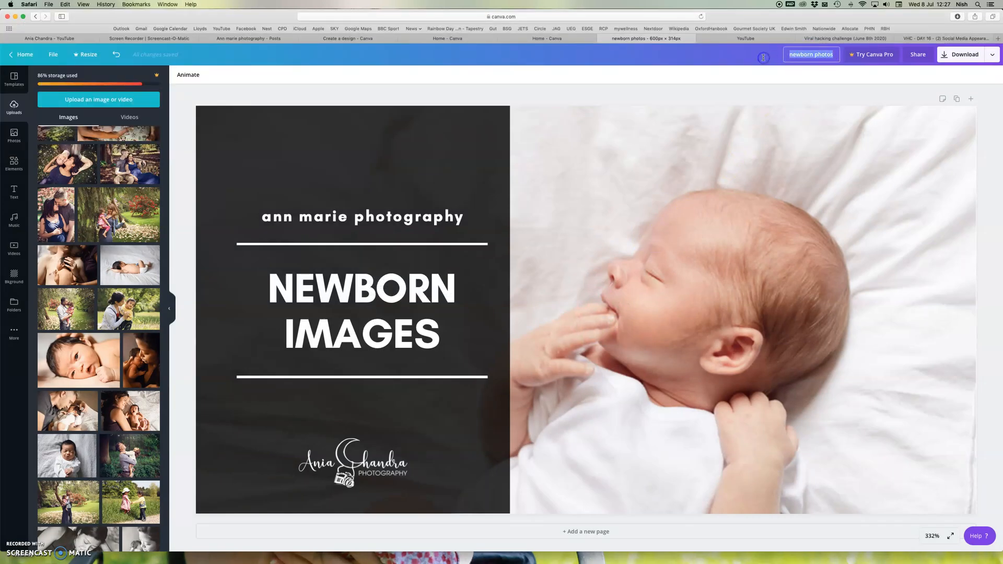
pyautogui.press('BackSpace')
pyautogui.click(820, 53)
pyautogui.press('BackSpace')
# - Download the renamed design as a JPG
pyautogui.click(994, 55)
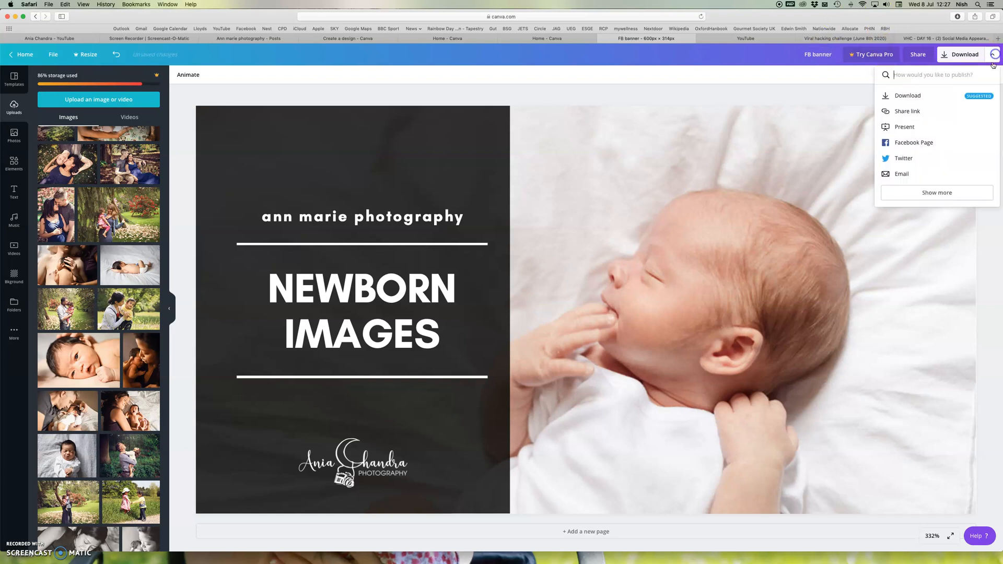
pyautogui.click(909, 96)
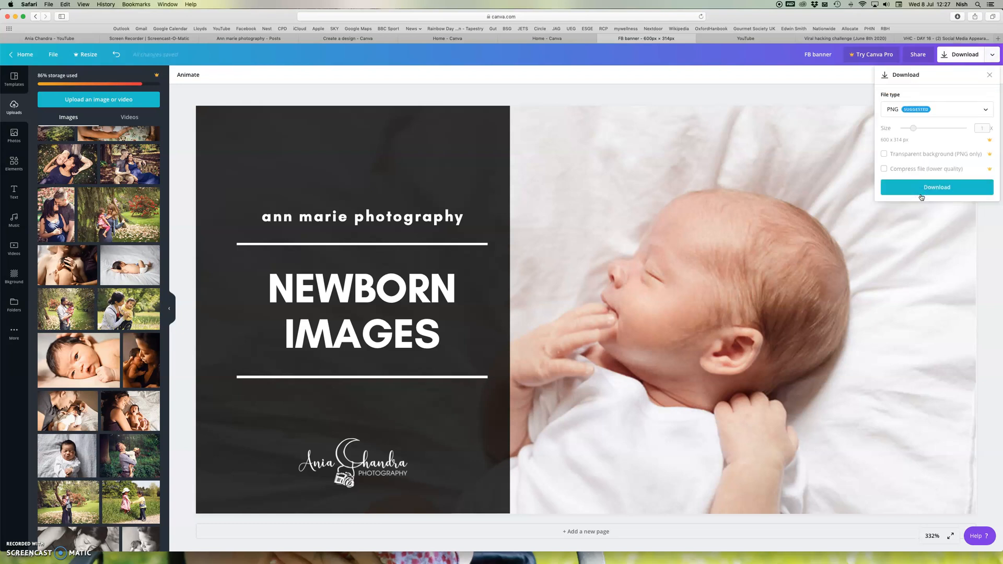
pyautogui.click(949, 107)
pyautogui.click(915, 135)
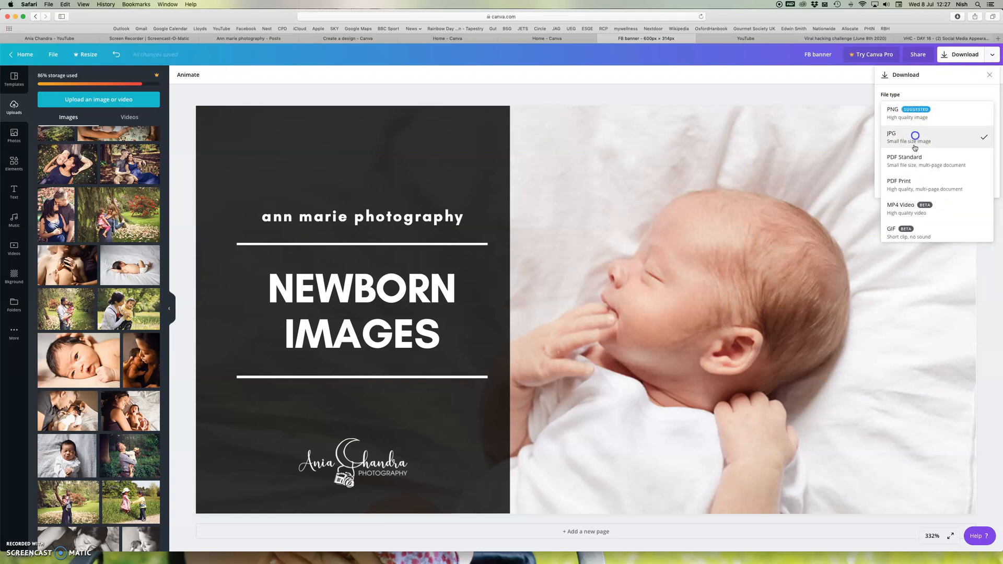
pyautogui.click(940, 189)
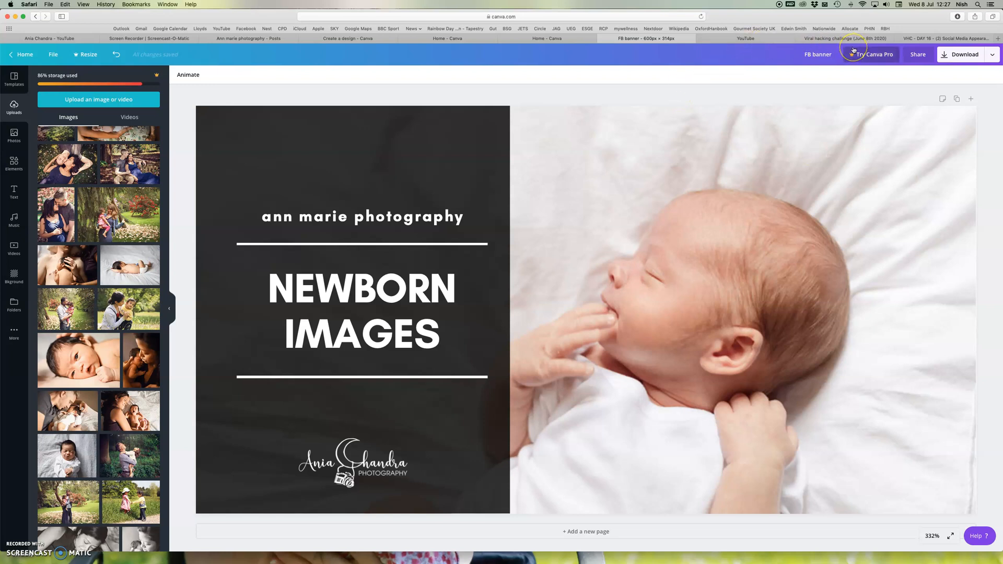
pyautogui.click(913, 39)
pyautogui.click(860, 39)
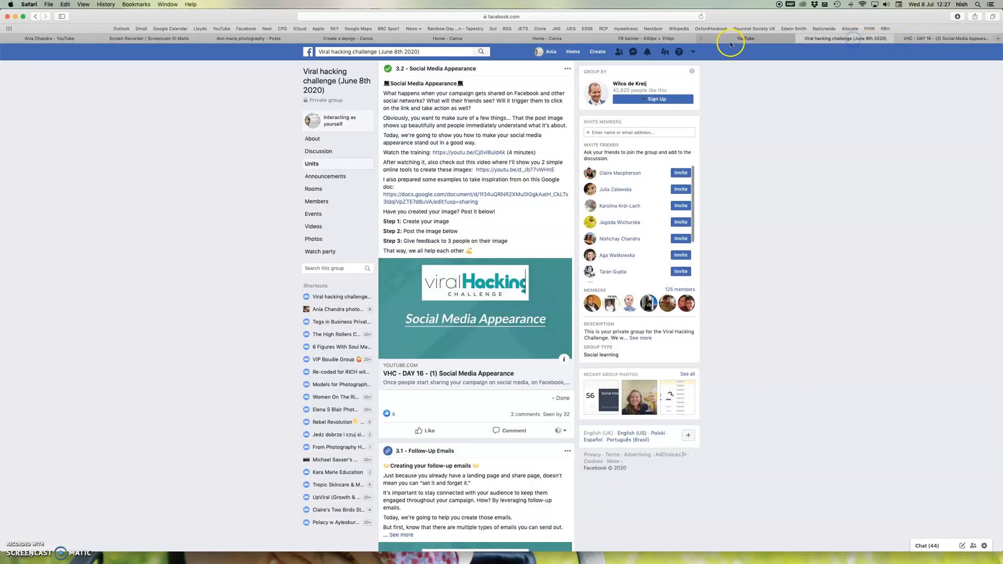
pyautogui.click(730, 40)
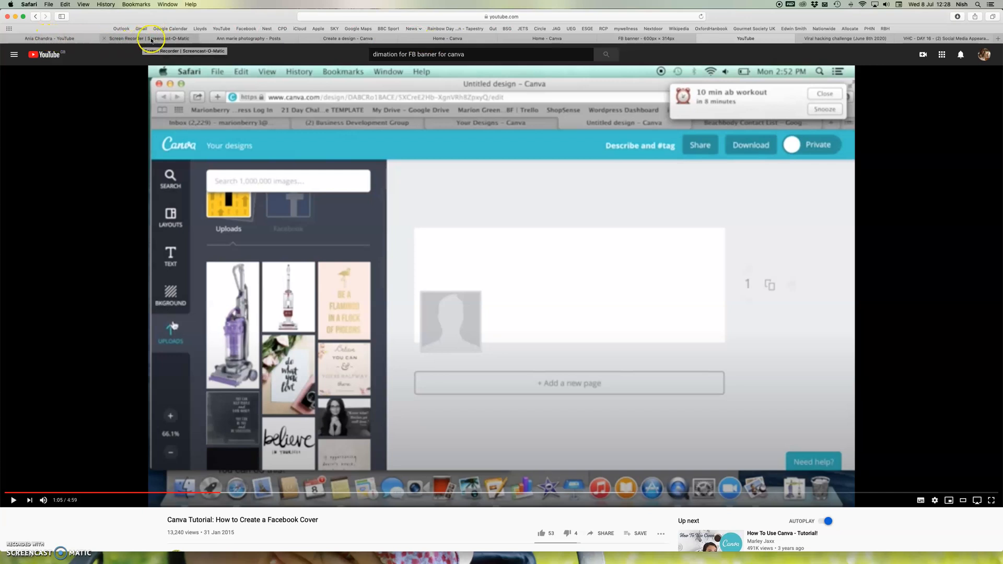
# - Open Facebook in a new browser tab and go to its Groups overview
pyautogui.click(998, 39)
pyautogui.click(616, 89)
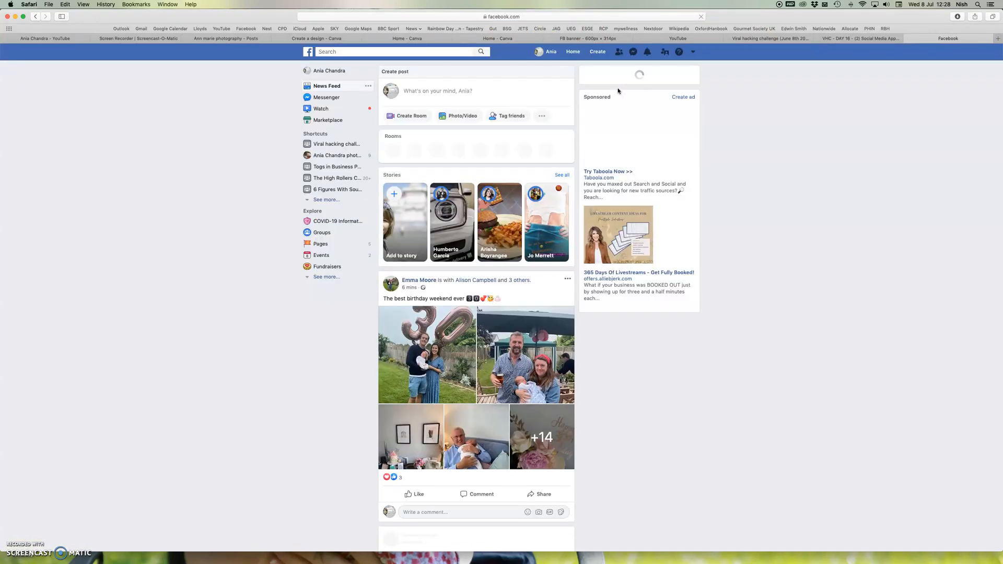
pyautogui.click(327, 233)
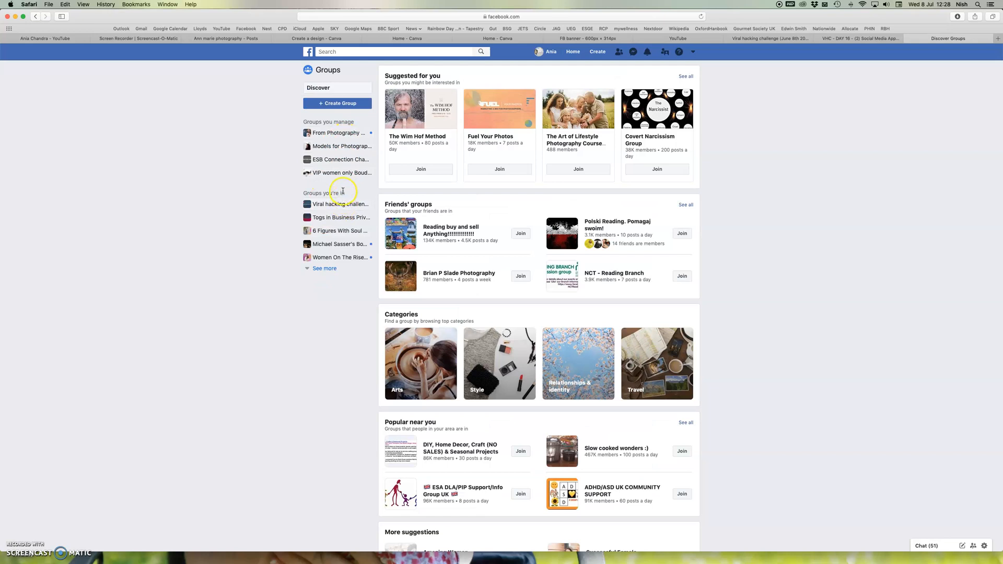
# - Search Facebook for "ann marie photography" and open the matching photographer's page
pyautogui.click(370, 51)
pyautogui.write('a')
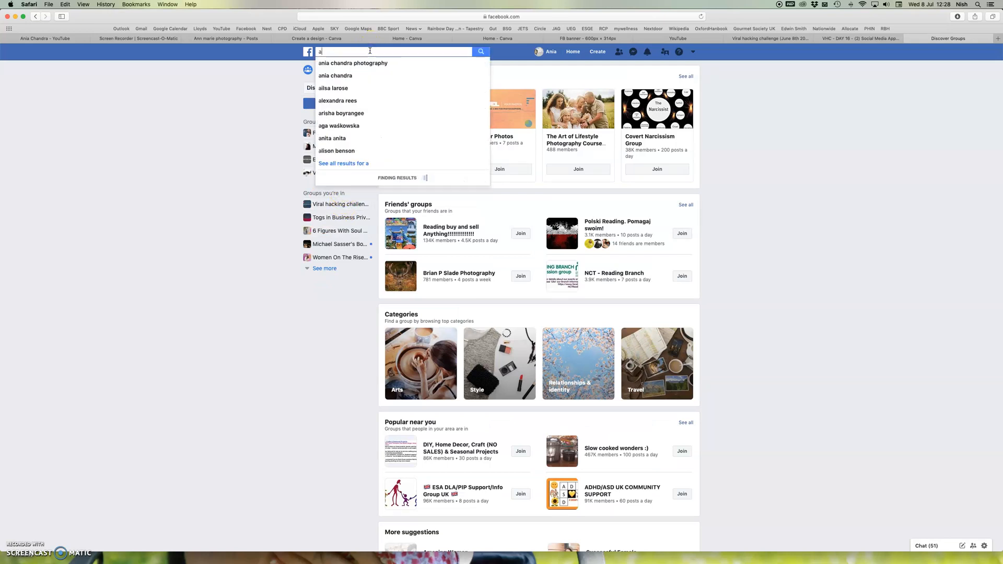
pyautogui.write('nn m')
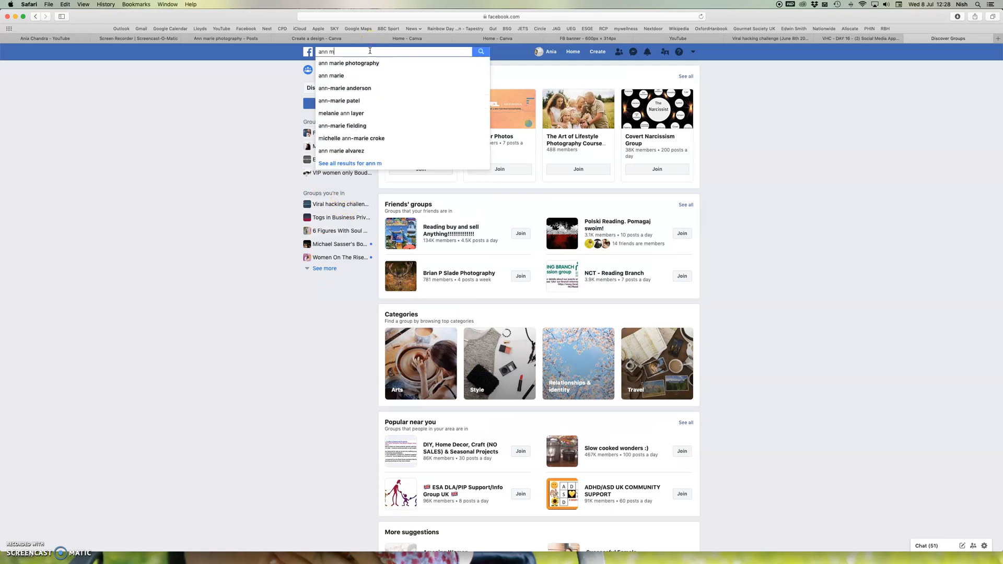
pyautogui.click(370, 63)
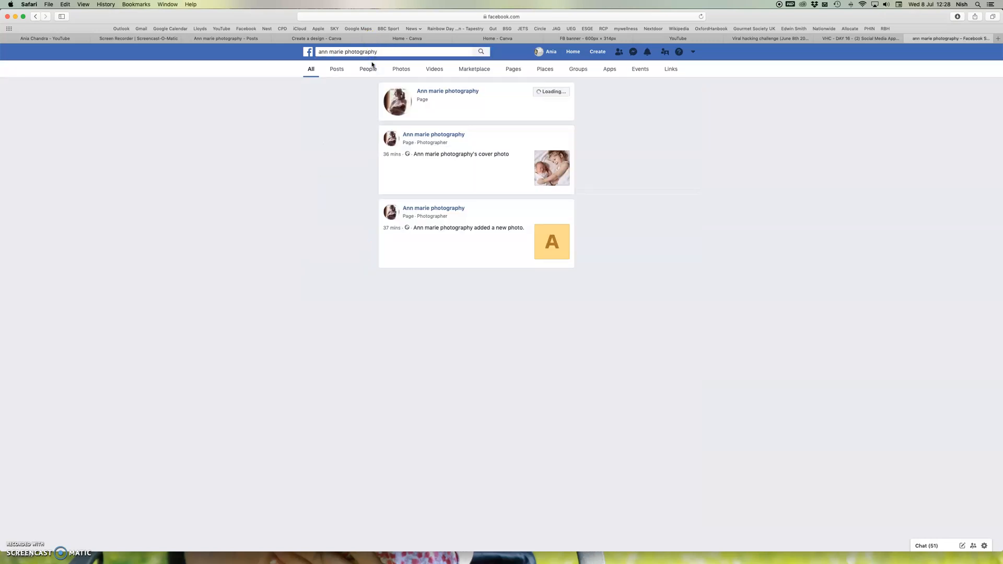
pyautogui.click(442, 92)
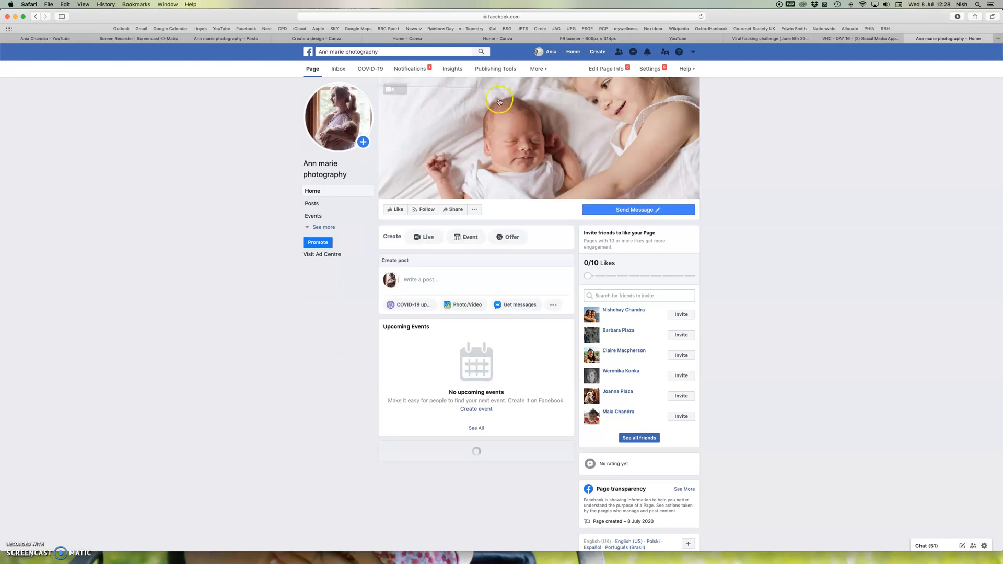
# - Start uploading a new cover photo for the page from the computer and activate the file search
pyautogui.click(406, 88)
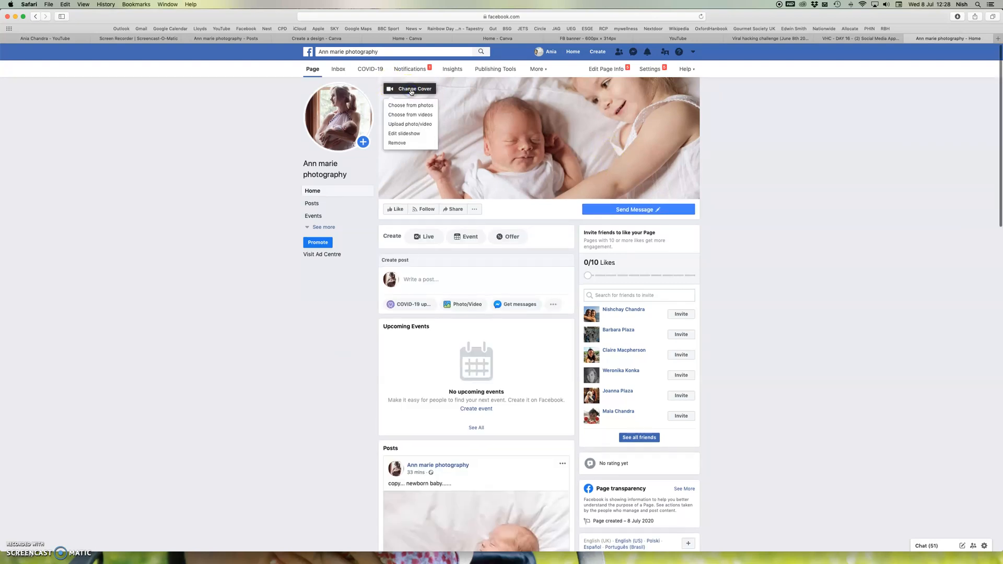
pyautogui.click(404, 125)
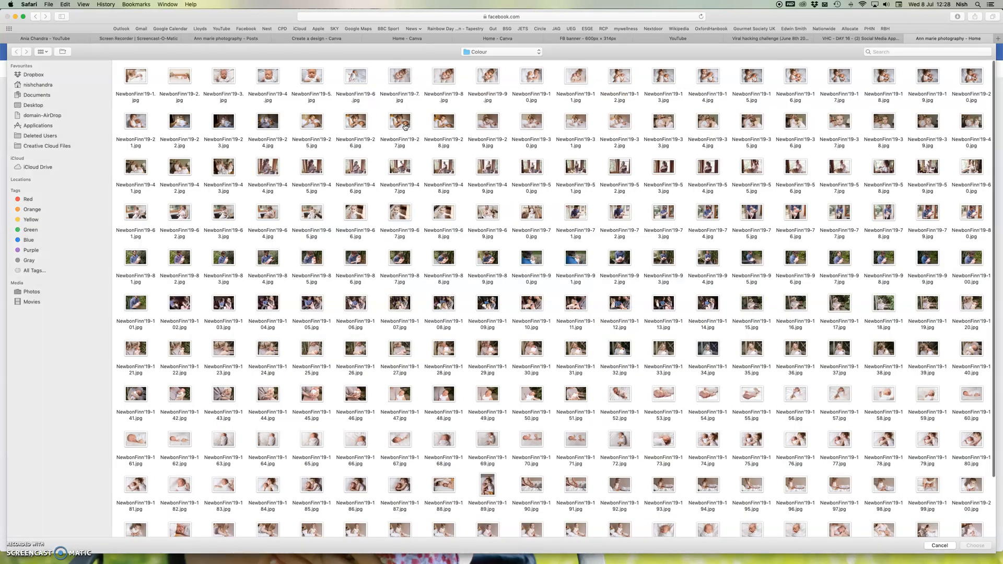
pyautogui.click(874, 51)
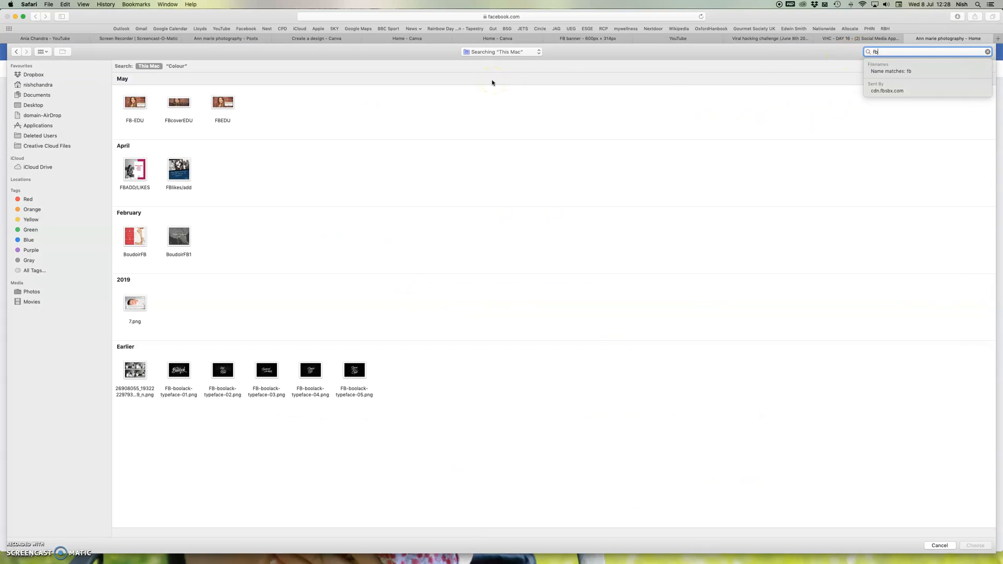
# - Try to find the banner file on this Mac by searching for "fb bann" and "FB"
pyautogui.write('fb bann')
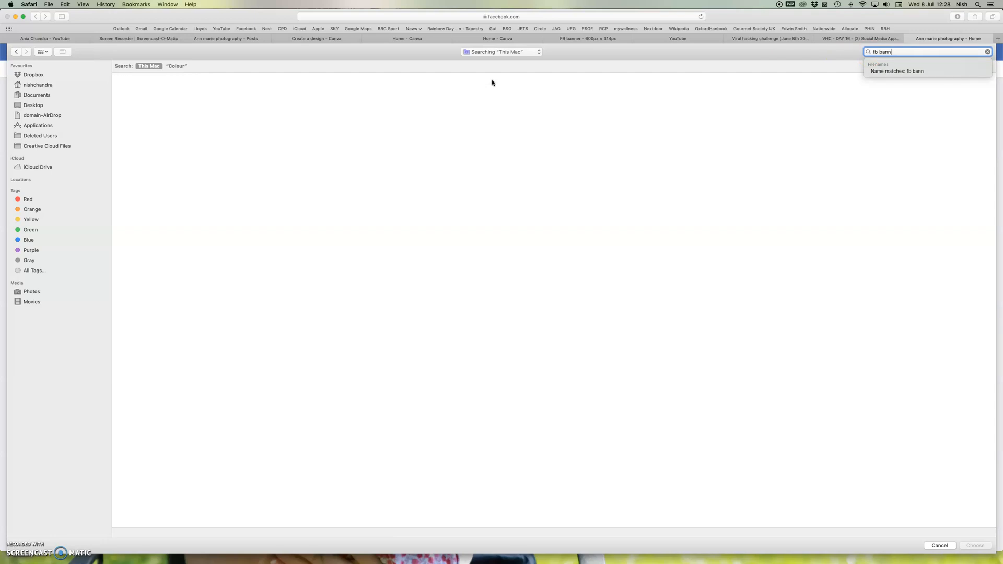
pyautogui.press('BackSpace')
pyautogui.press('BackSpace')
pyautogui.press('BackSpace')
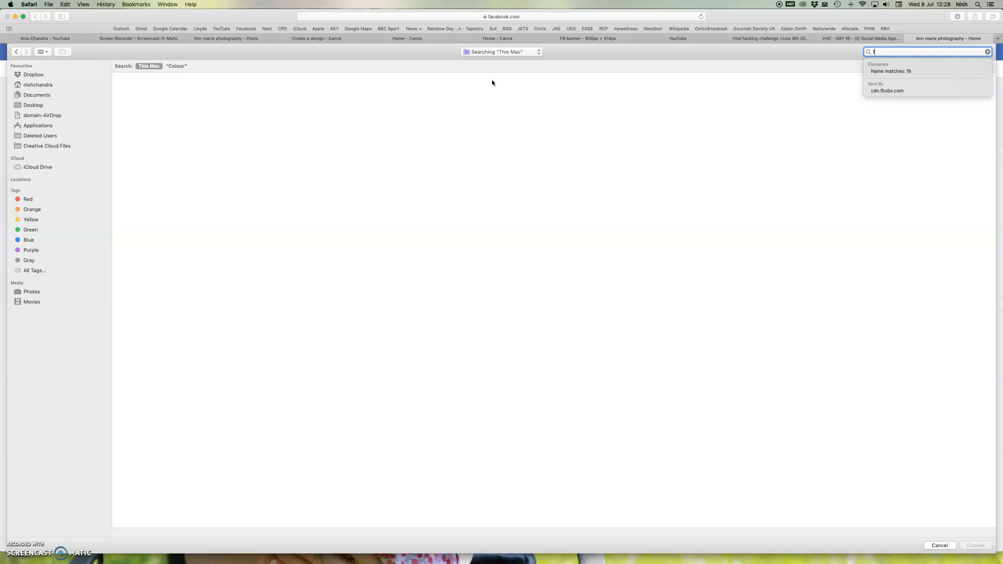
pyautogui.press('BackSpace')
pyautogui.write('B')
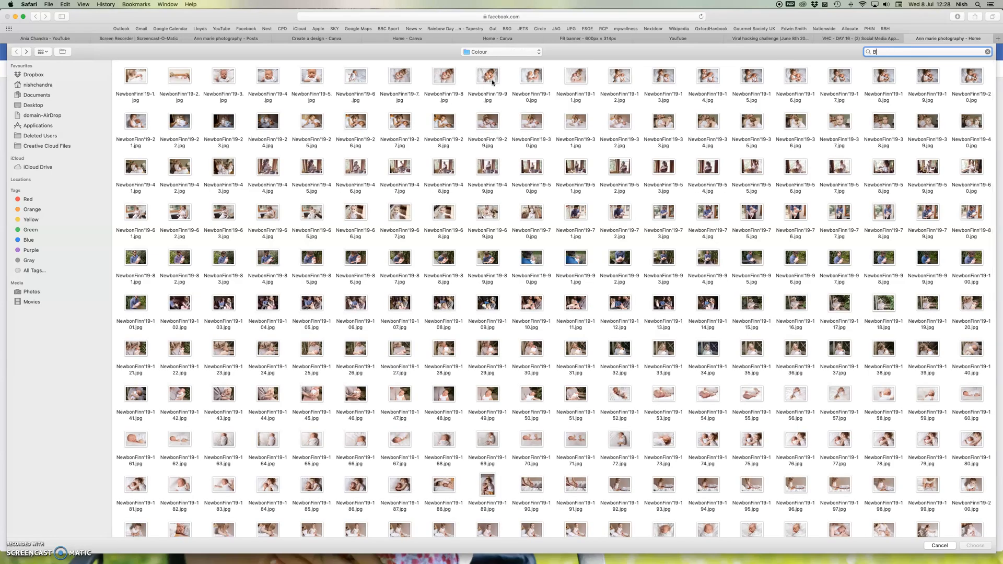
pyautogui.press('BackSpace')
pyautogui.write('FB')
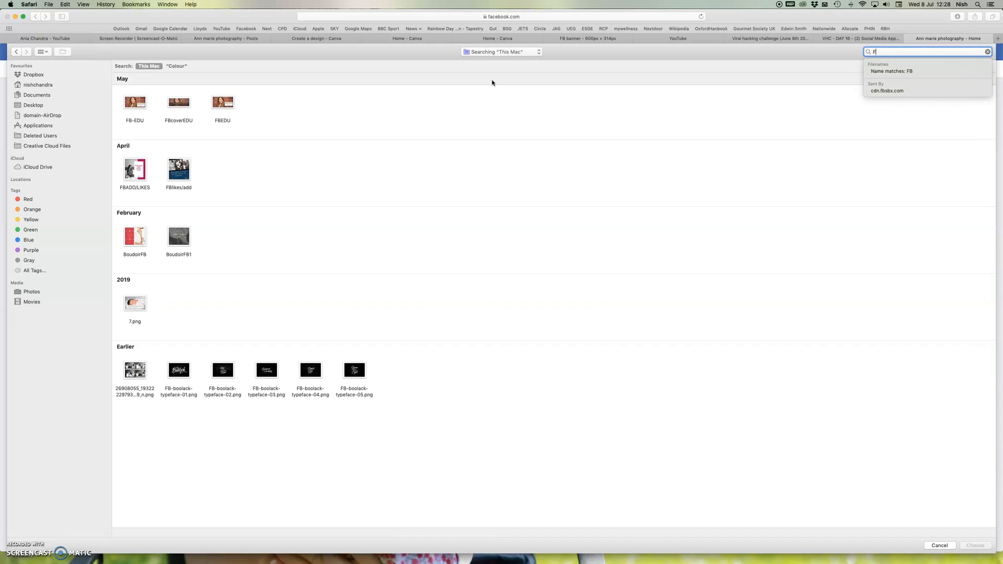
pyautogui.press('BackSpace')
pyautogui.press('BackSpace')
# - Search this Mac for "NEW", upload "newborn photos.jpg" and save it as the page's cover photo
pyautogui.write('NEW')
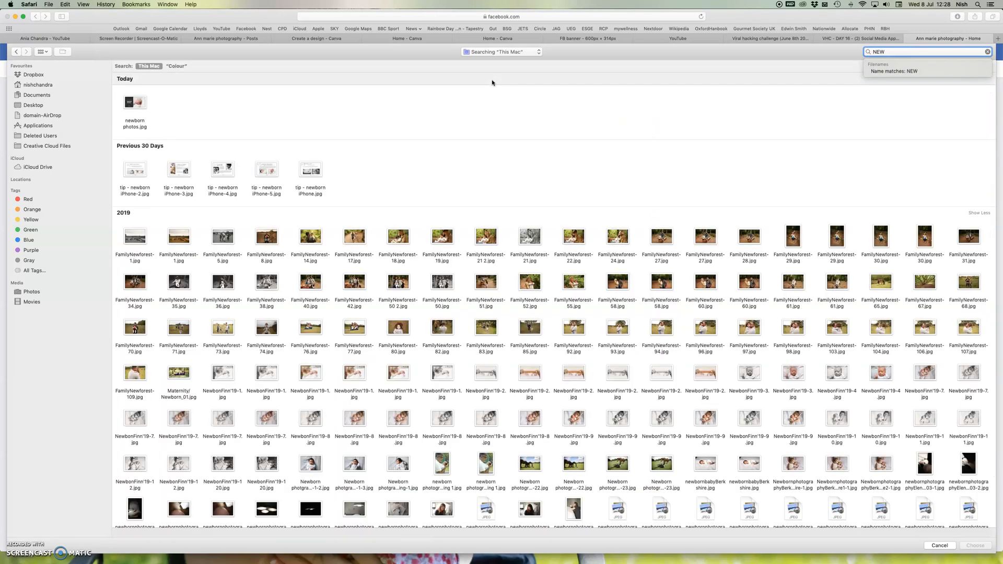
pyautogui.click(138, 104)
pyautogui.click(138, 104)
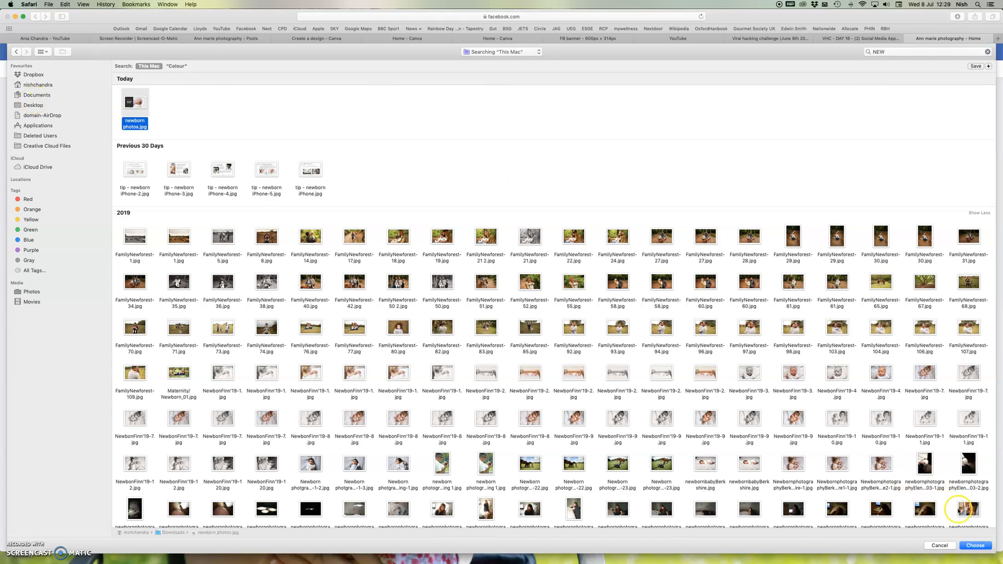
pyautogui.click(982, 546)
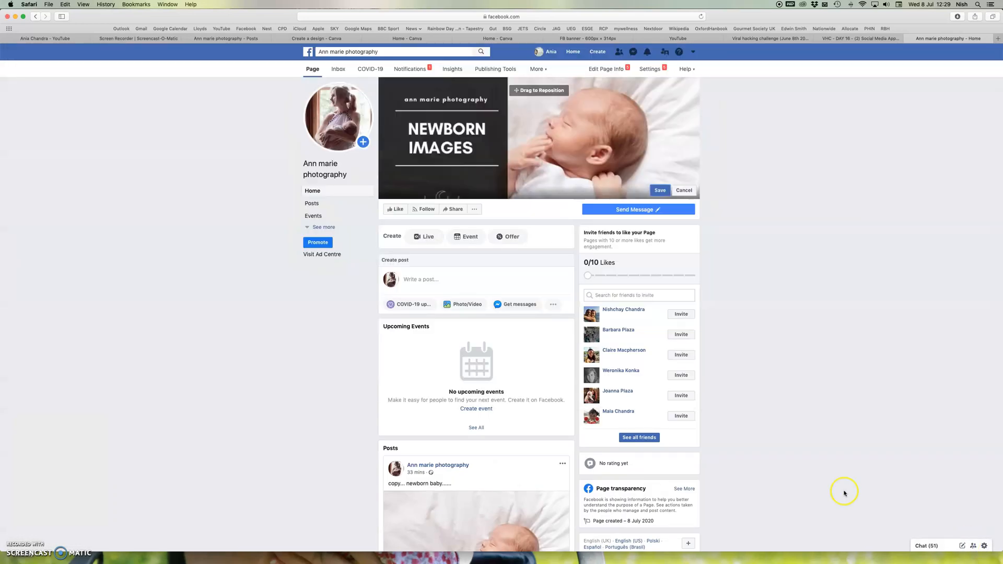
pyautogui.click(651, 190)
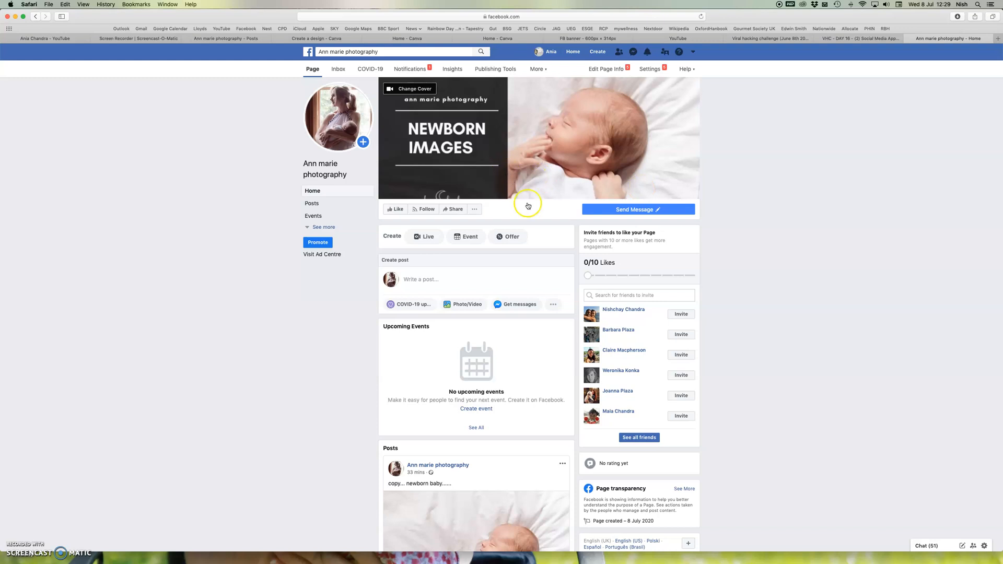
# - View the new cover photo in full to check the whole banner, and return to the page
pyautogui.scroll(-2, 544, 270)
pyautogui.scroll(2, 544, 270)
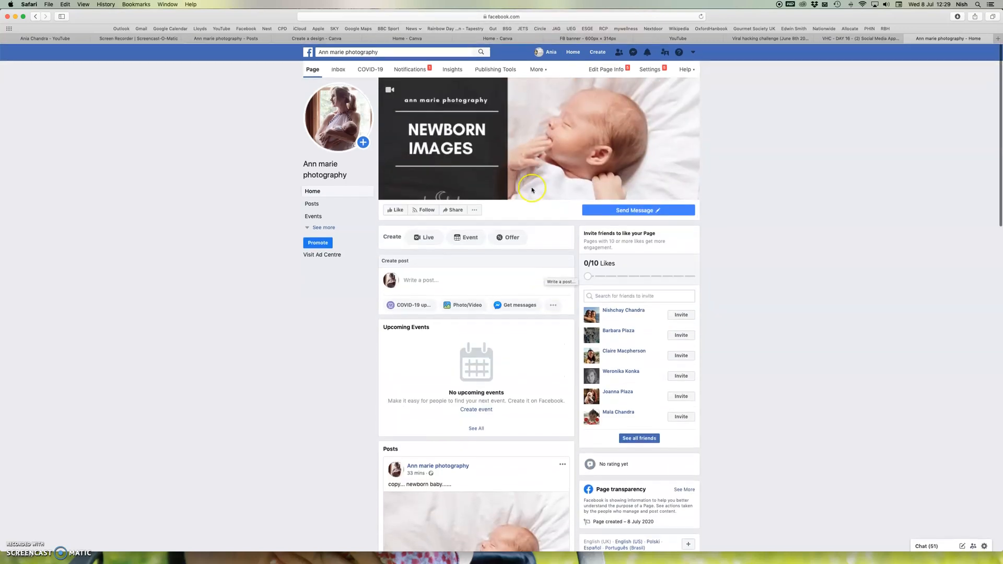
pyautogui.click(549, 124)
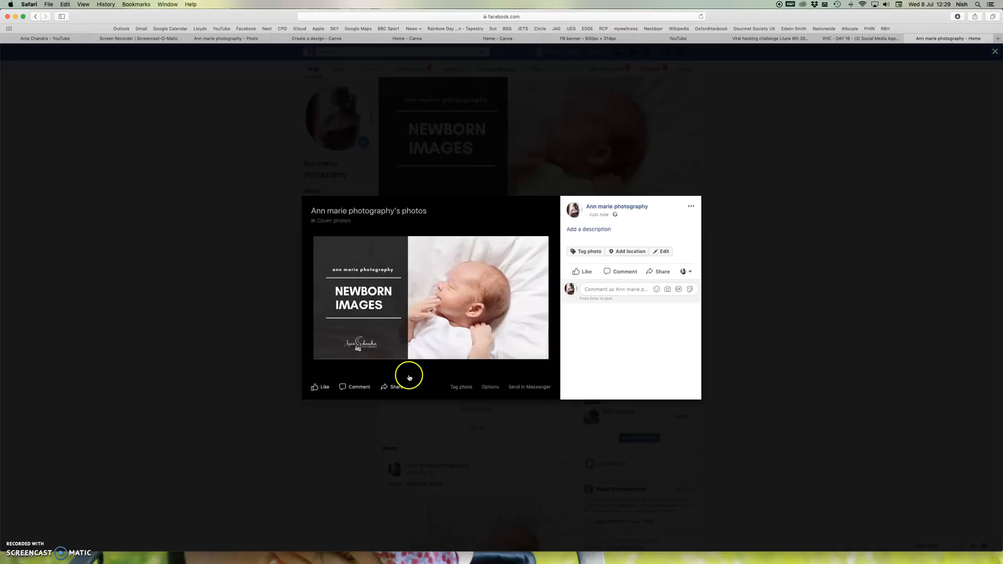
pyautogui.click(764, 199)
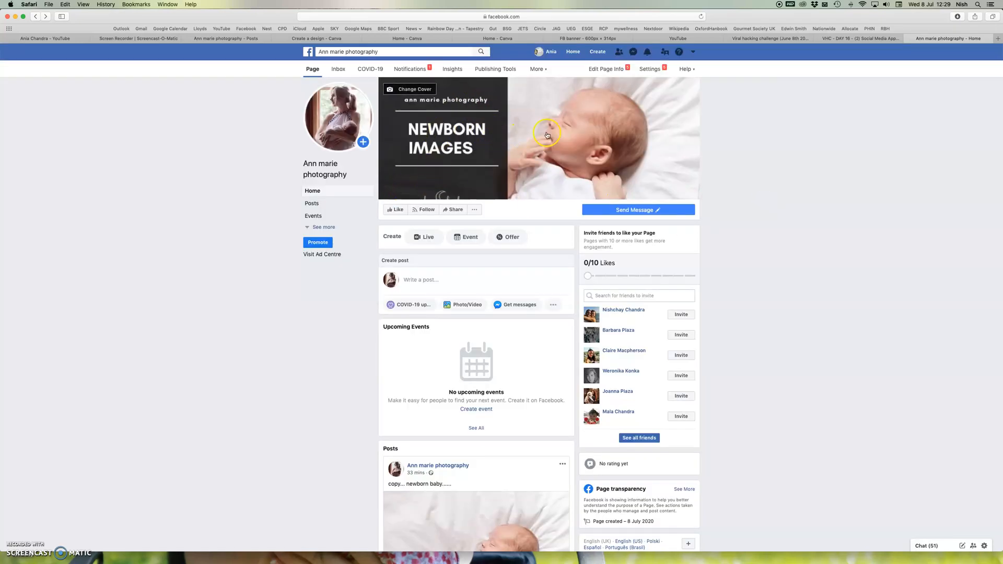
pyautogui.click(445, 180)
pyautogui.click(446, 178)
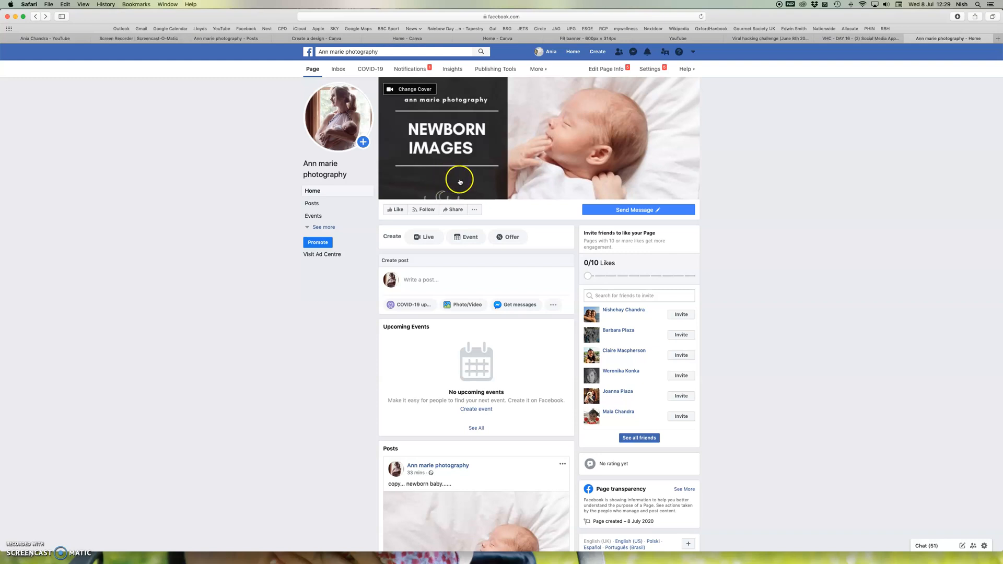